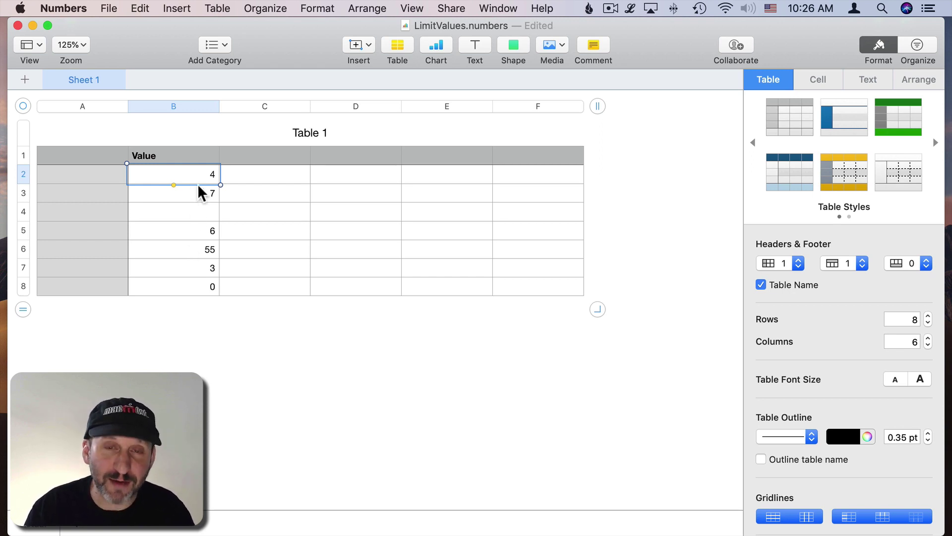
# - Inspect the out-of-range values 55, 0 and blank B4, then select B2:B8
pyautogui.click(192, 249)
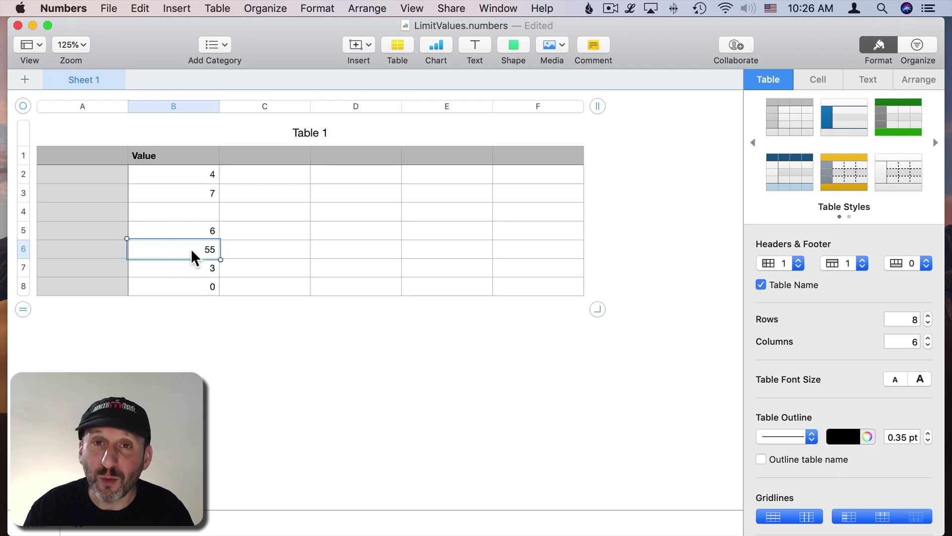
pyautogui.click(189, 282)
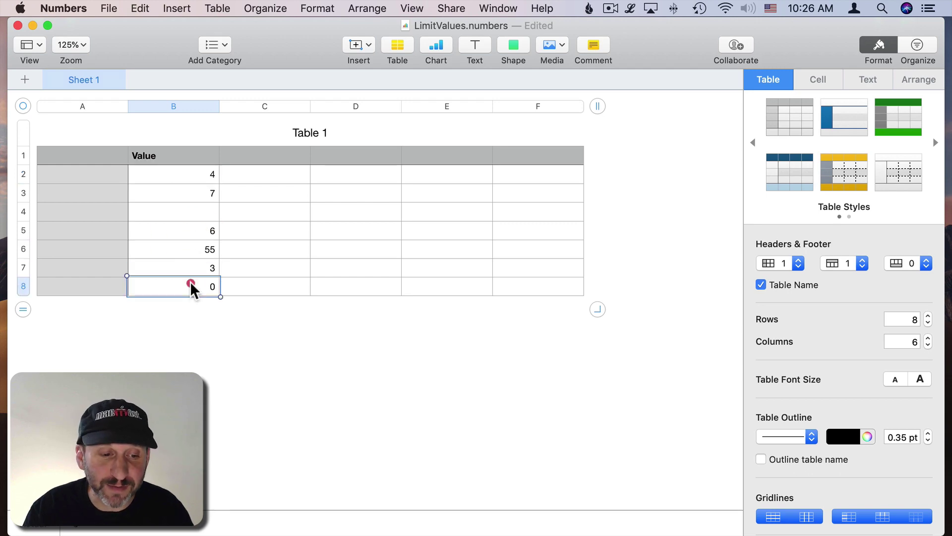
pyautogui.click(194, 210)
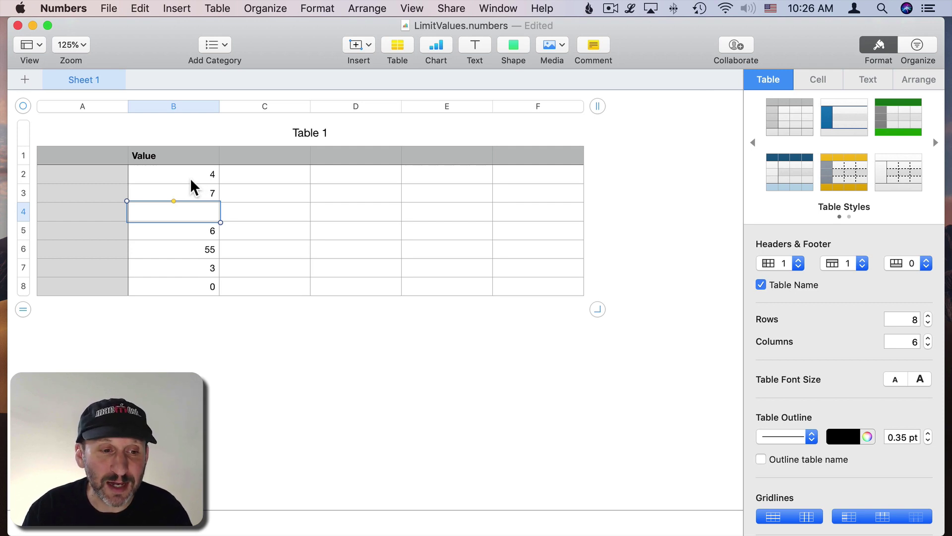
pyautogui.click(181, 107)
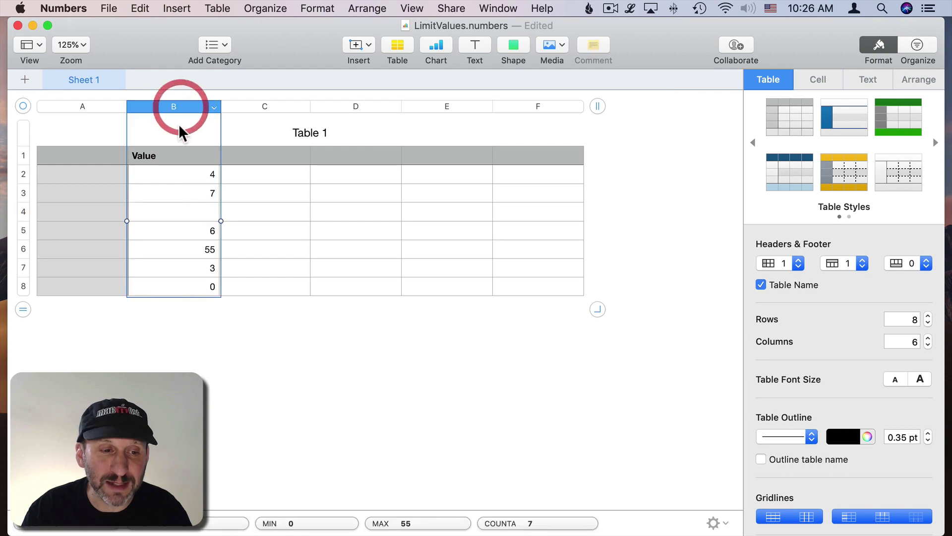
pyautogui.click(172, 174)
pyautogui.keyDown('shift'); pyautogui.click(174, 288); pyautogui.keyUp('shift')
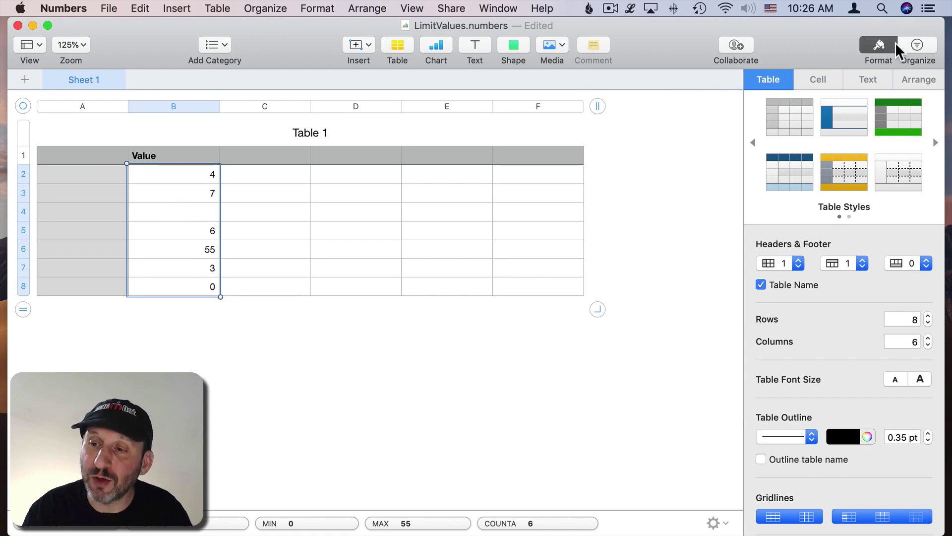
# - Add a 'not between' 1 and 9 conditional highlighting rule with Red Fill
pyautogui.click(816, 77)
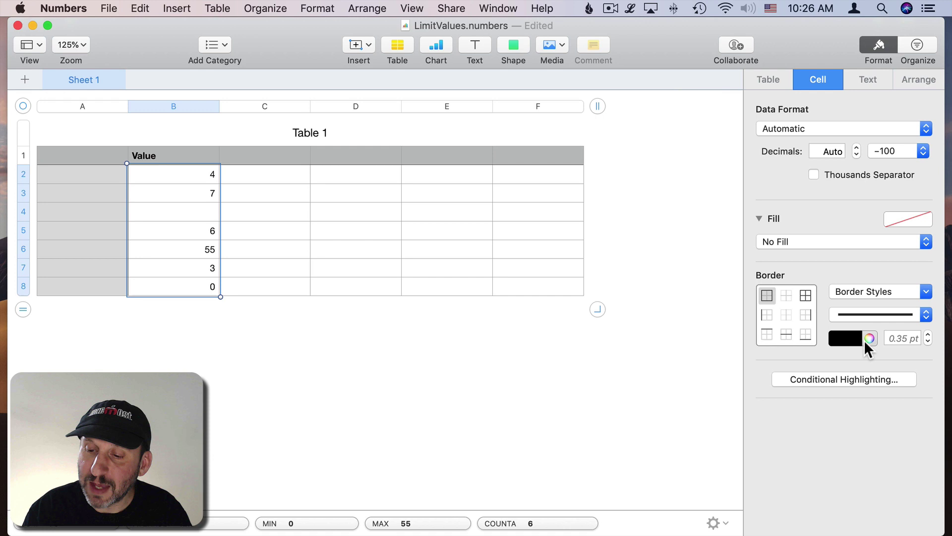
pyautogui.click(854, 379)
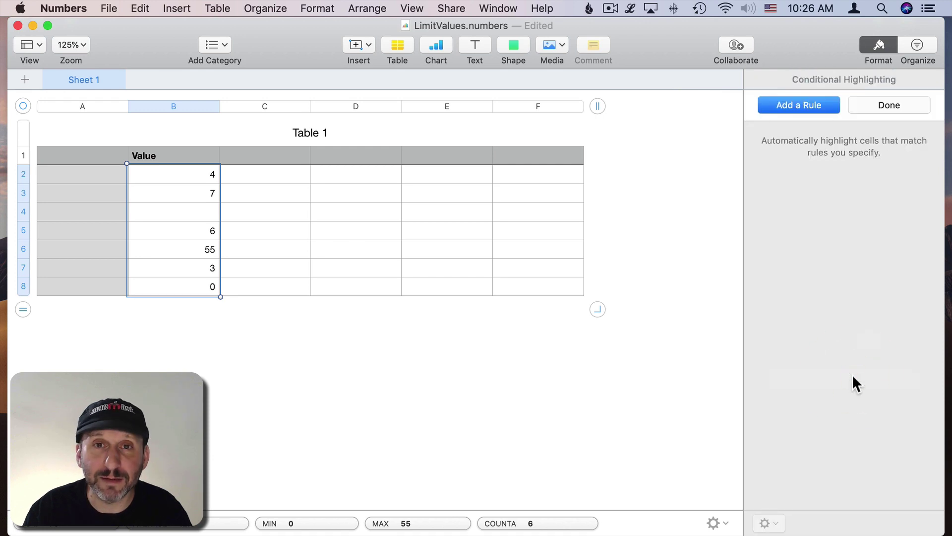
pyautogui.click(789, 105)
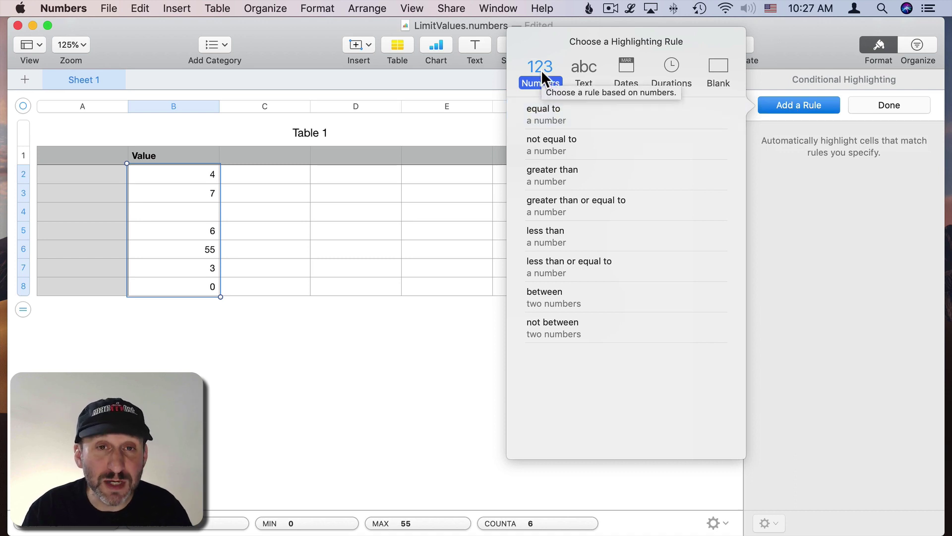
pyautogui.click(550, 327)
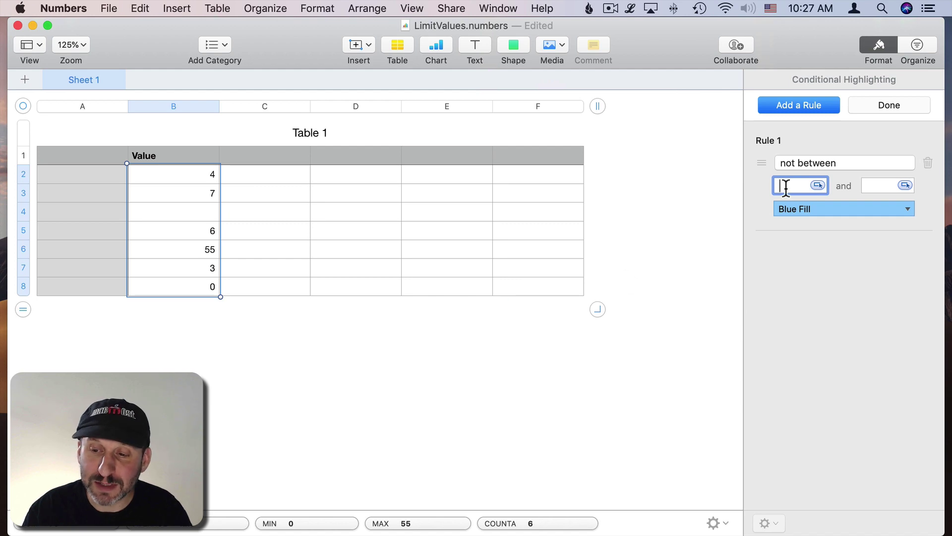
pyautogui.write('1')
pyautogui.click(883, 185)
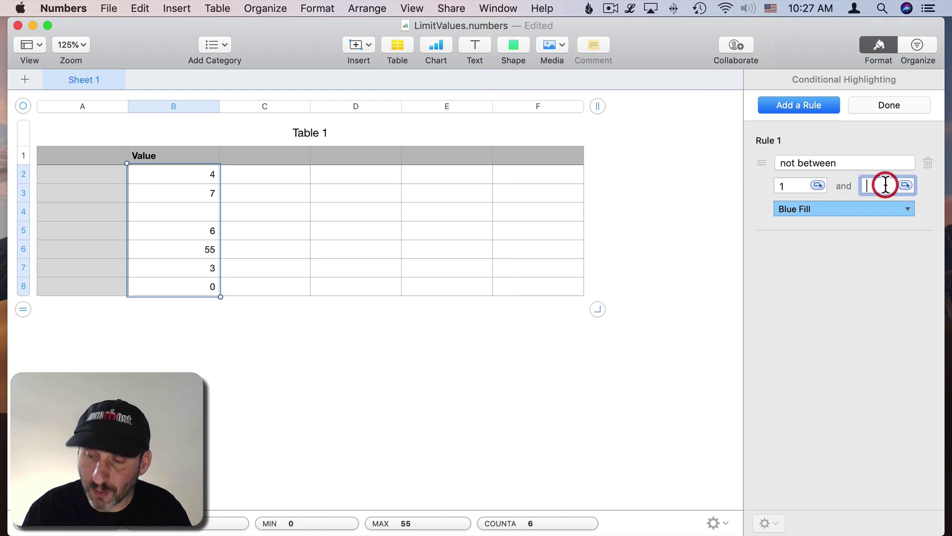
pyautogui.write('9')
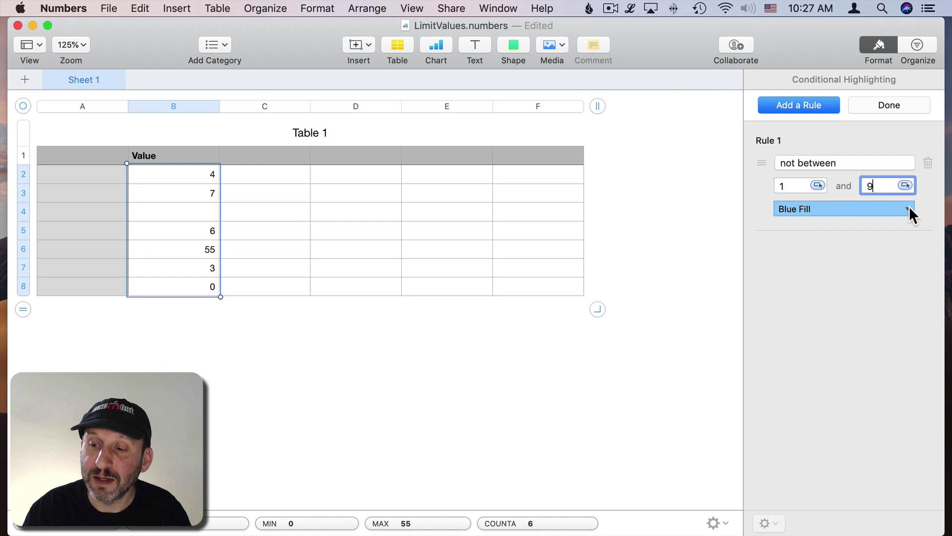
pyautogui.click(907, 208)
pyautogui.click(814, 418)
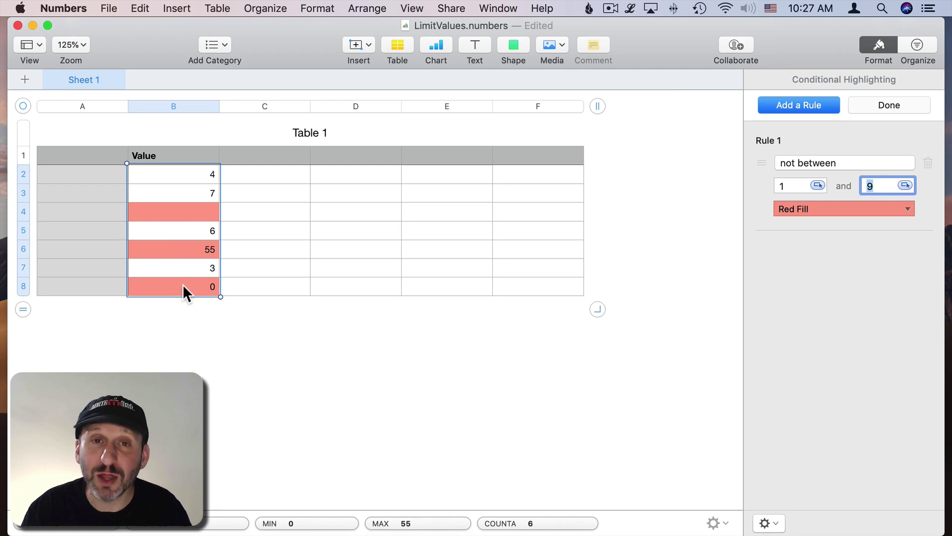
# - Finish the rules and test the highlight by entering 5 in blank B4, then clearing it
pyautogui.click(888, 105)
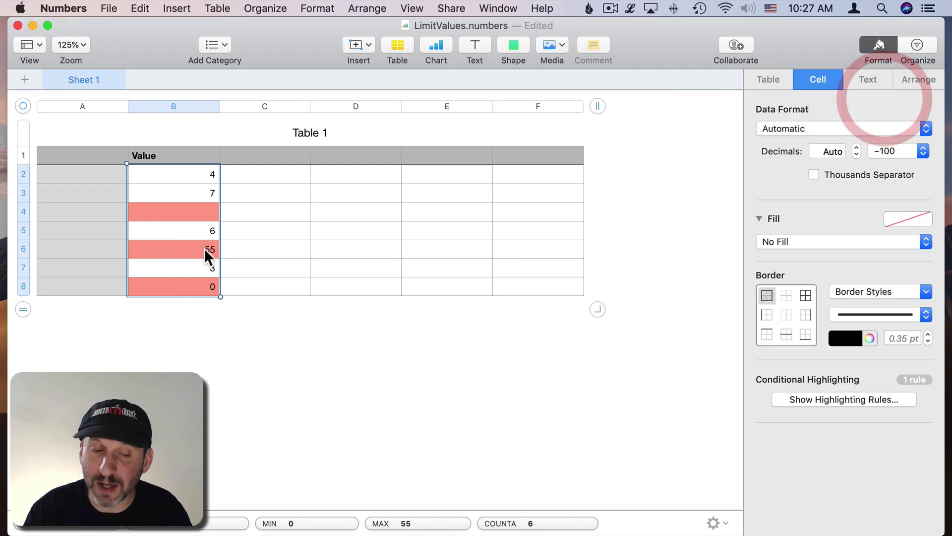
pyautogui.click(186, 291)
pyautogui.click(186, 208)
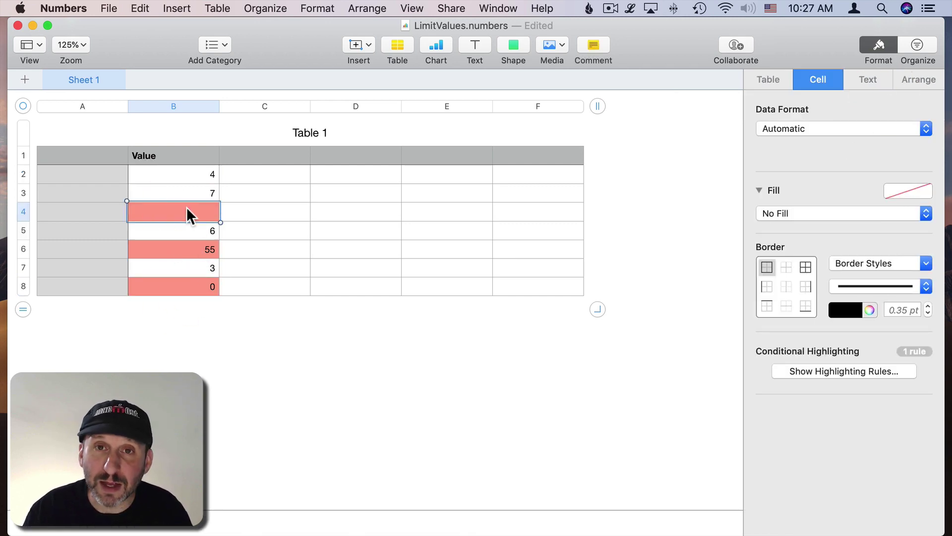
pyautogui.write('5')
pyautogui.press('Return')
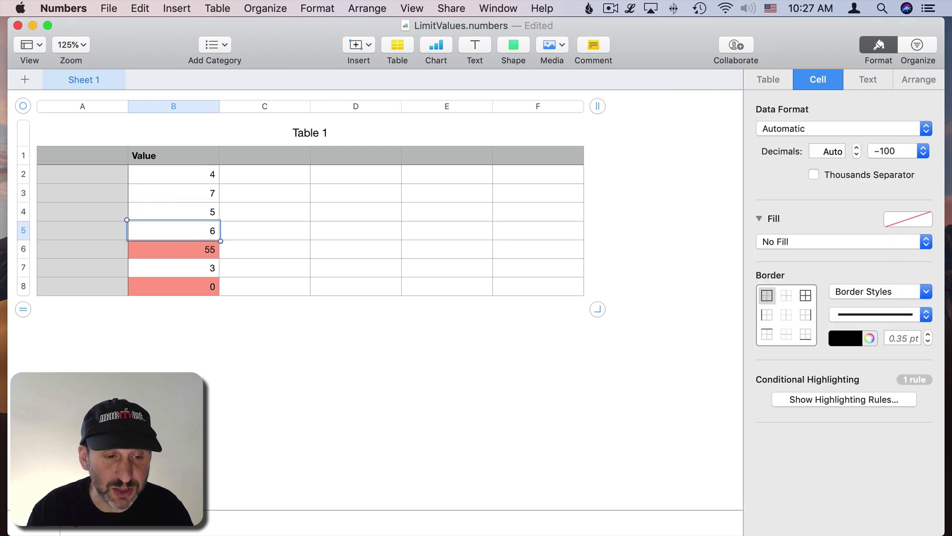
pyautogui.press('Up')
pyautogui.press('BackSpace')
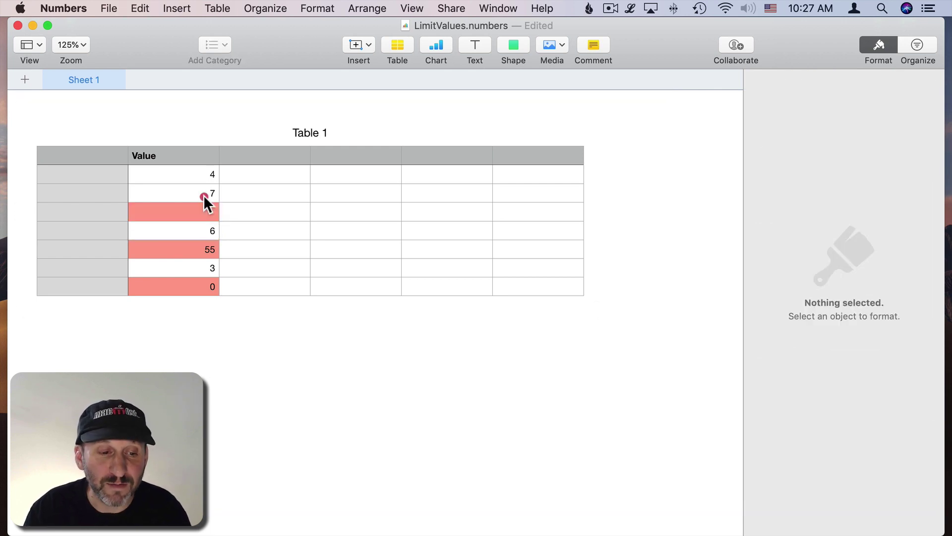
# - Test the rule with 77 in B3, then restore its original 7
pyautogui.click(204, 195)
pyautogui.write('77')
pyautogui.press('Return')
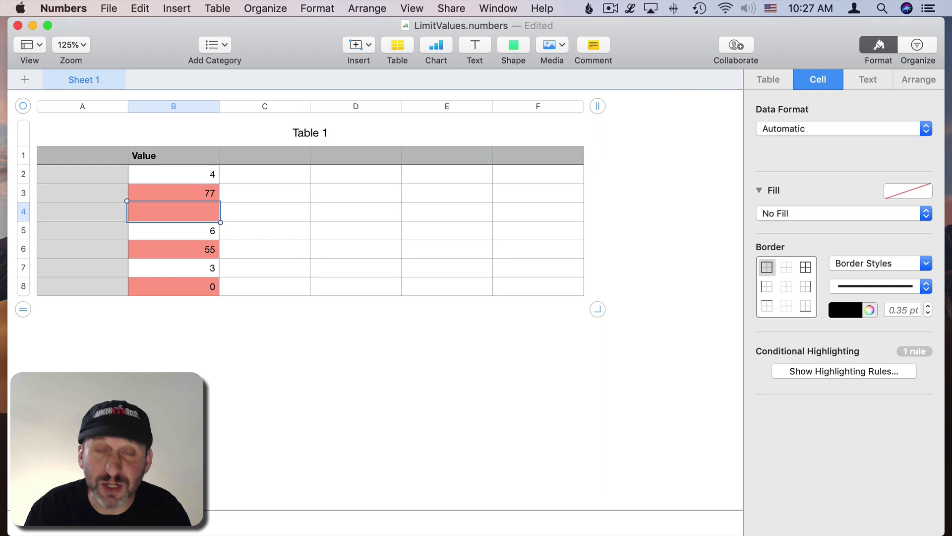
pyautogui.press('Up')
pyautogui.write('7')
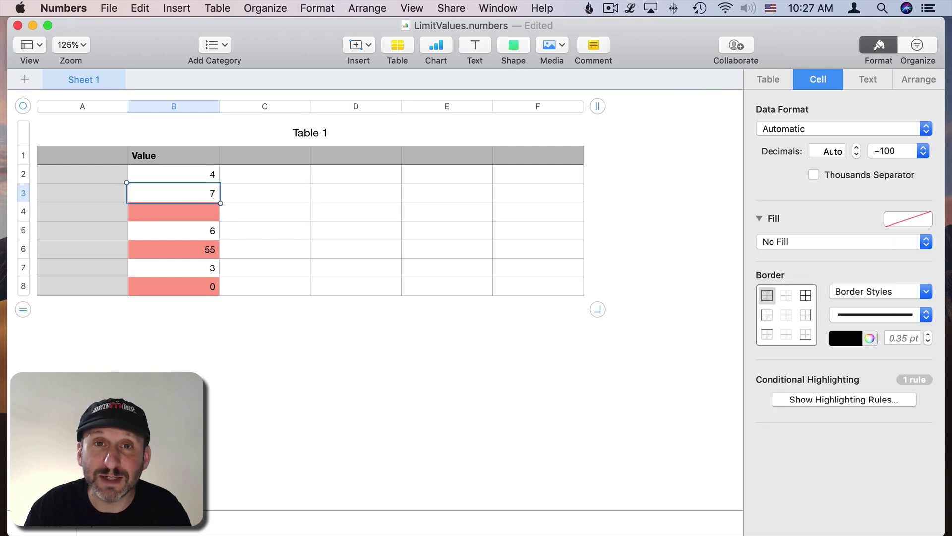
# - Add row 9 below B8 with the Value 2
pyautogui.click(176, 285)
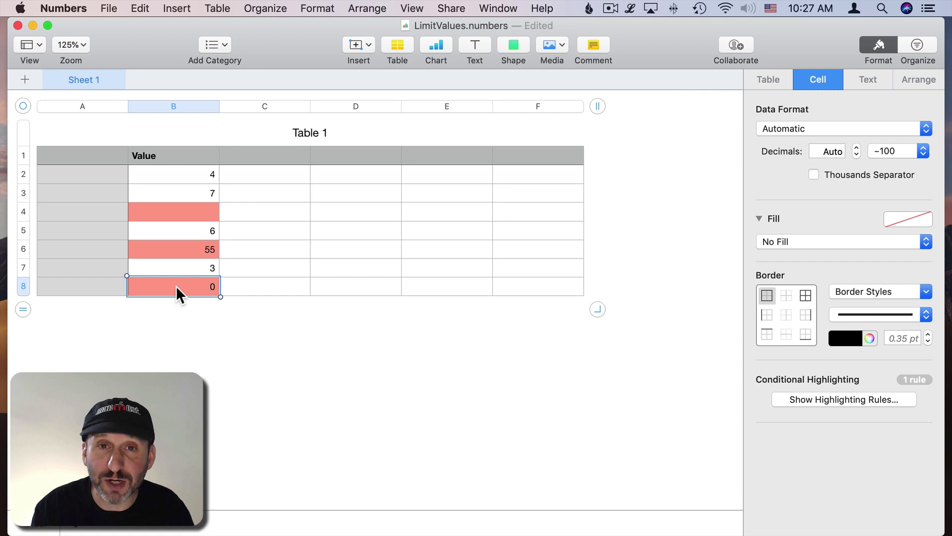
pyautogui.press('Return')
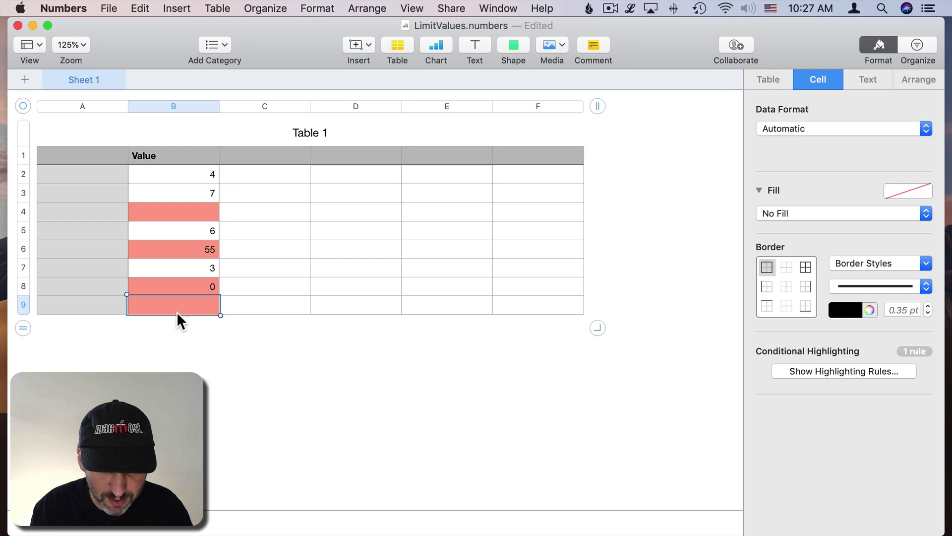
pyautogui.write('2')
pyautogui.press('Return')
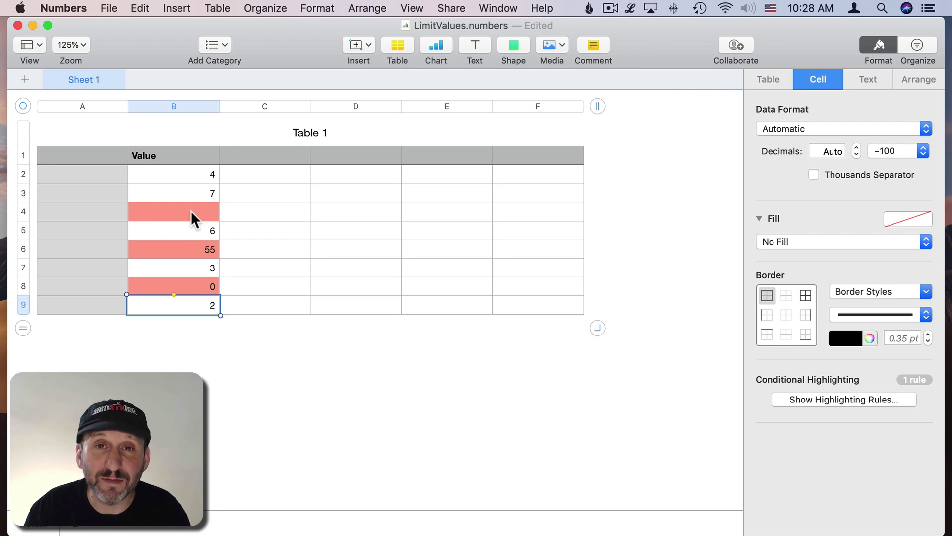
# - Select B2:B9 and add a 'cell is blank' highlighting rule
pyautogui.click(186, 173)
pyautogui.keyDown('shift'); pyautogui.click(182, 308); pyautogui.keyUp('shift')
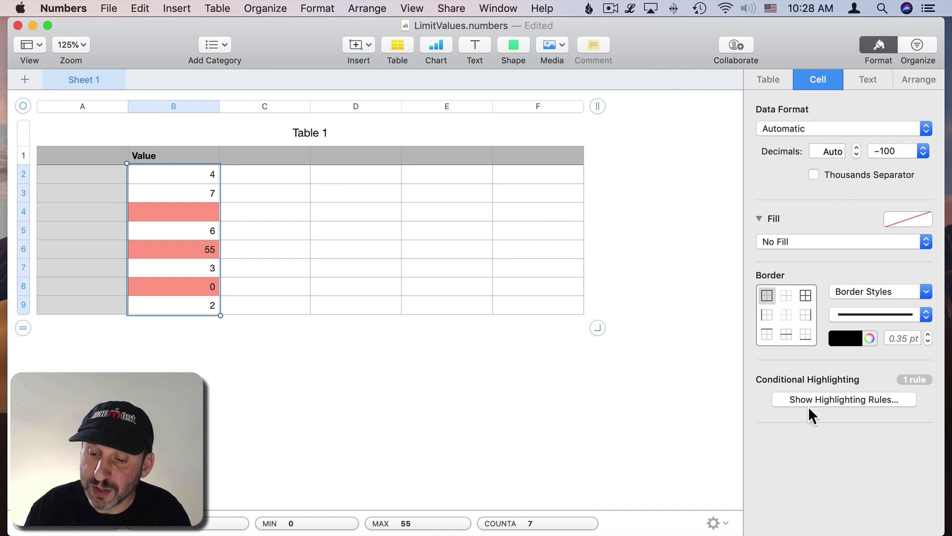
pyautogui.click(832, 397)
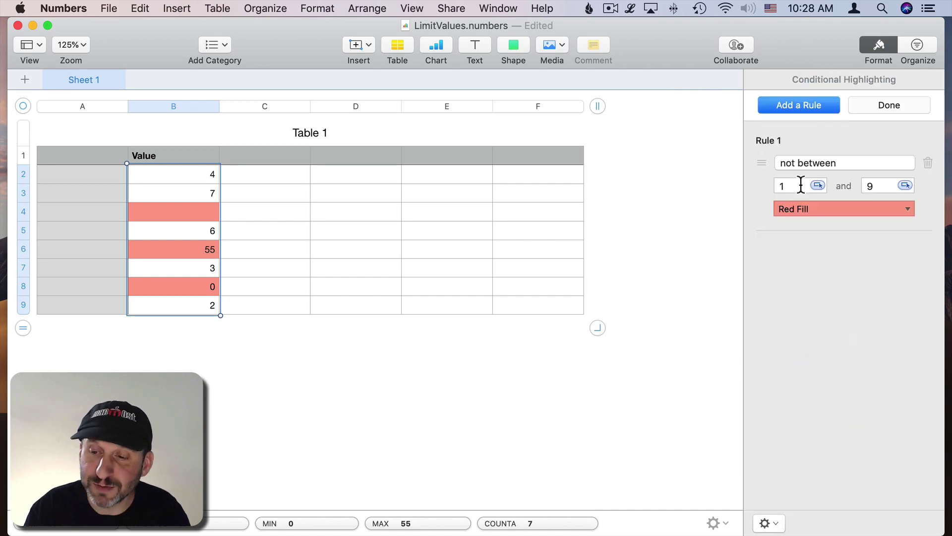
pyautogui.click(793, 105)
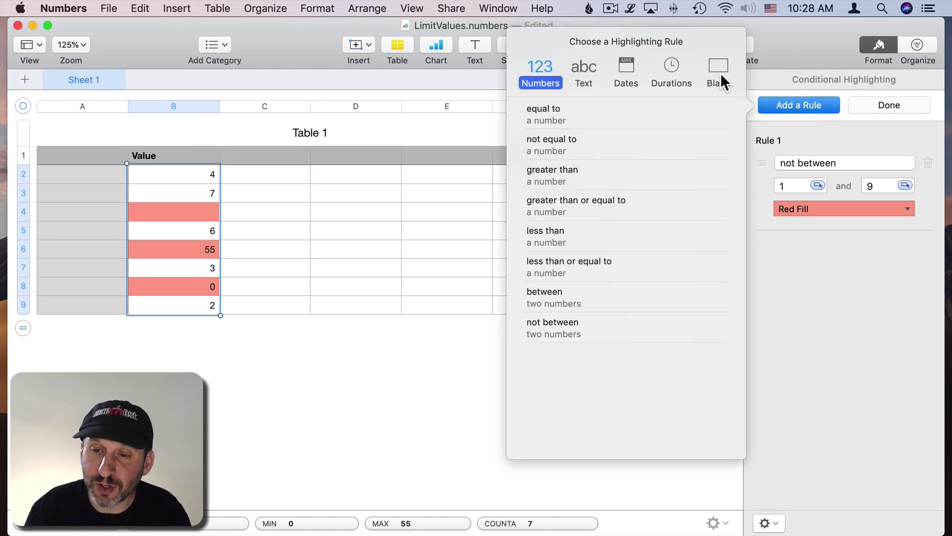
pyautogui.click(721, 73)
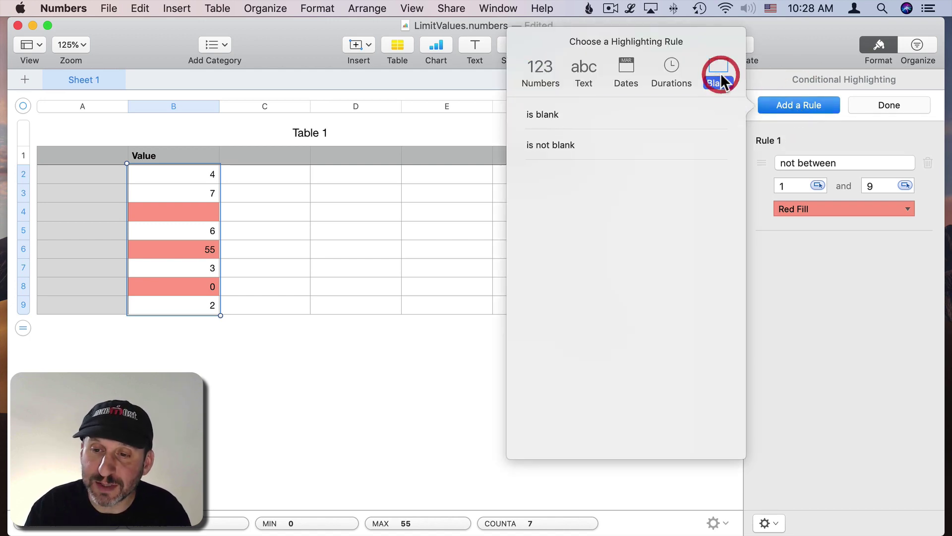
pyautogui.click(545, 117)
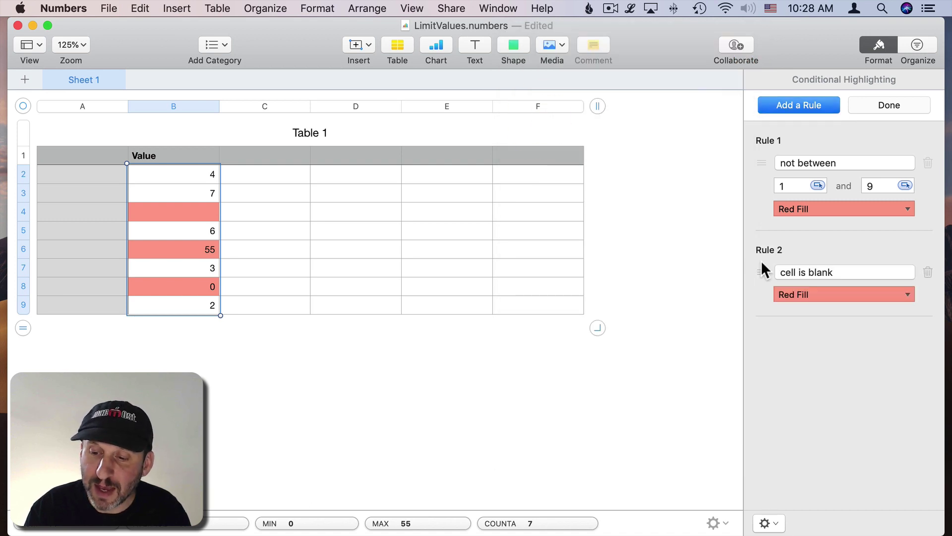
pyautogui.click(908, 294)
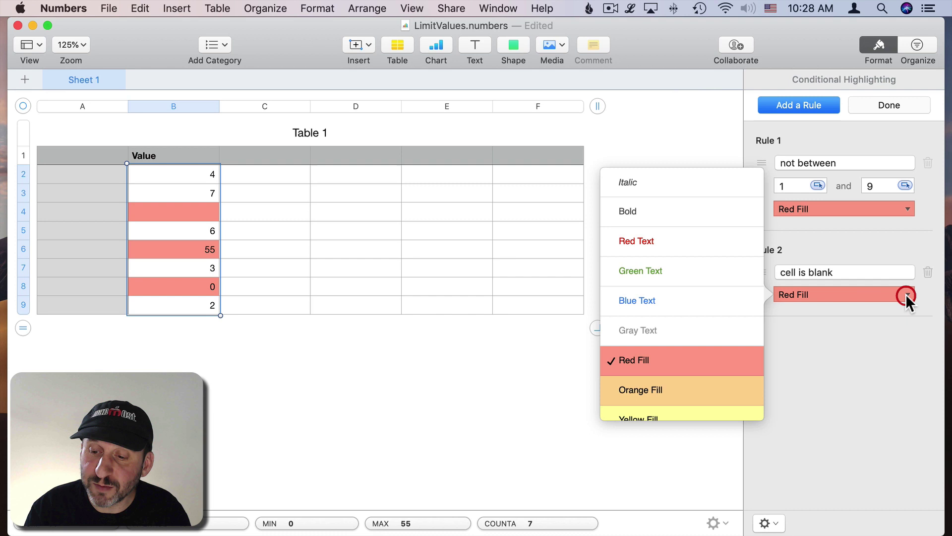
pyautogui.click(632, 211)
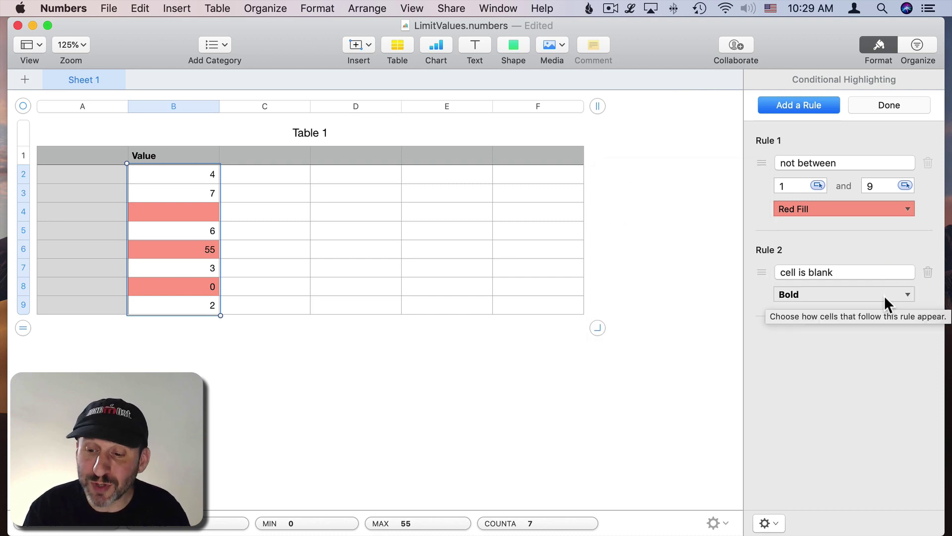
# - Give the blank-cell rule a Custom Style without bold and move it above Rule 1
pyautogui.click(857, 294)
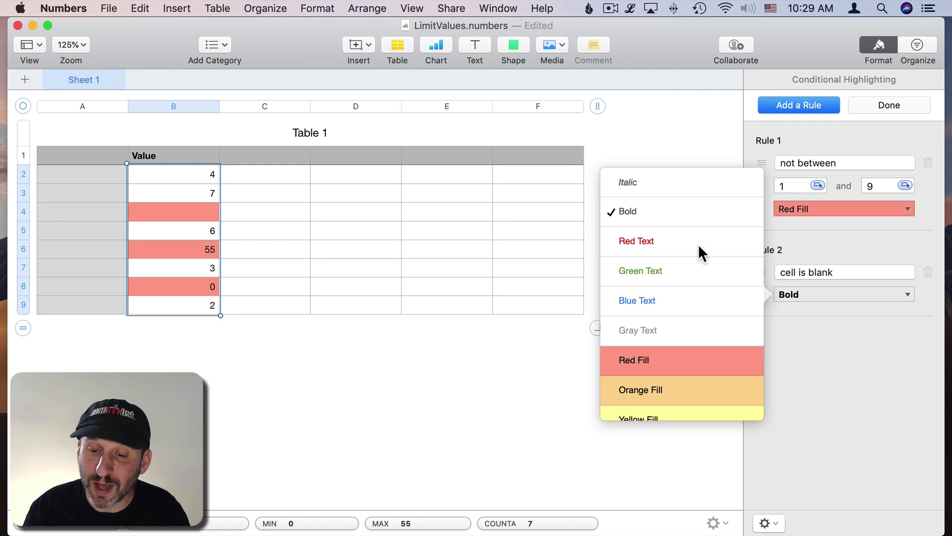
pyautogui.scroll(-3, 656, 367)
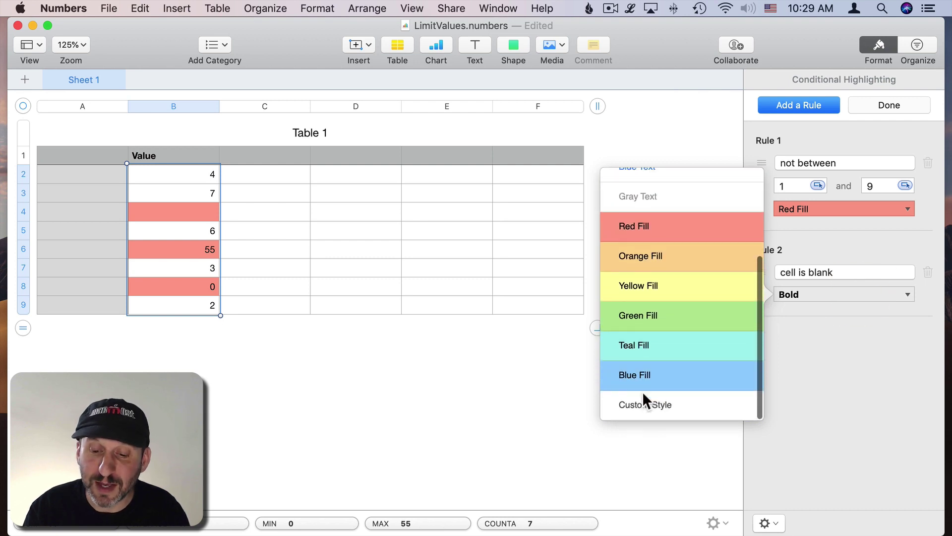
pyautogui.click(643, 403)
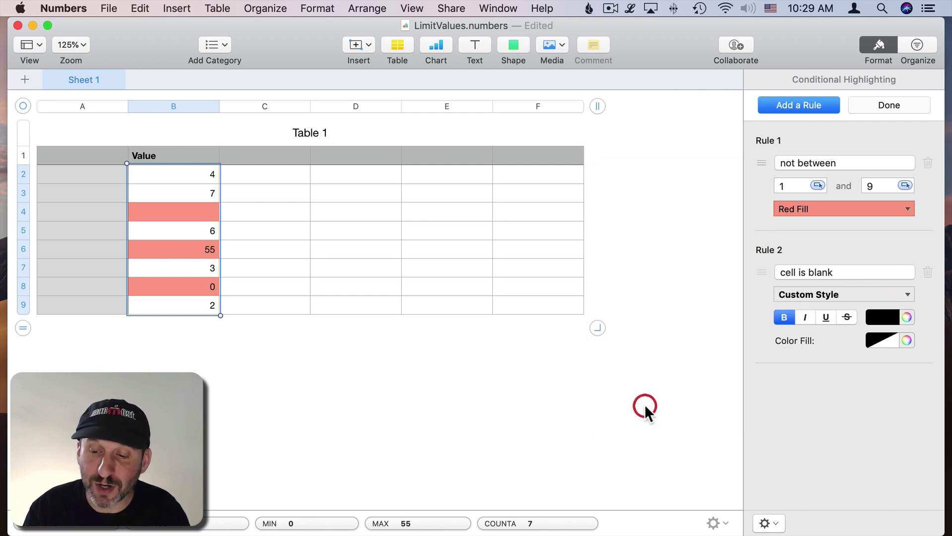
pyautogui.click(786, 315)
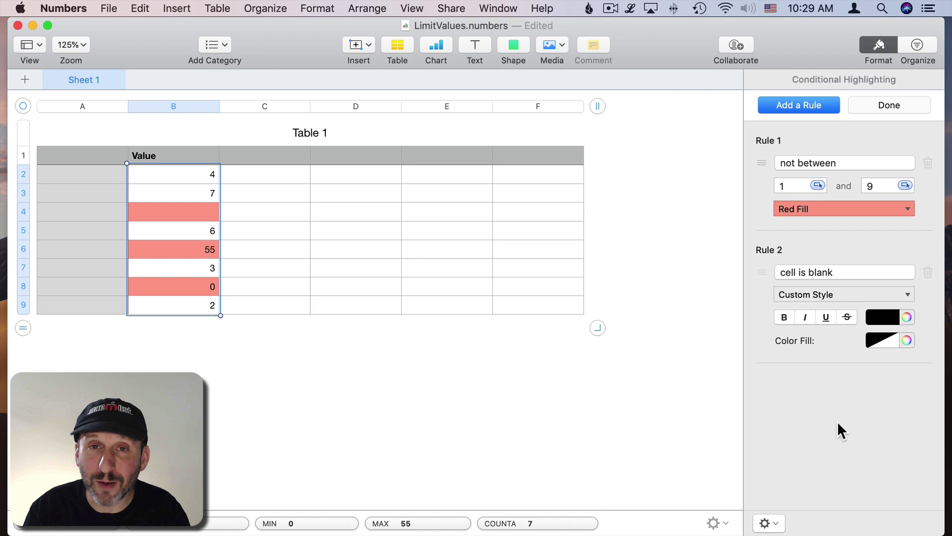
pyautogui.moveTo(759, 271); pyautogui.dragTo(757, 164)
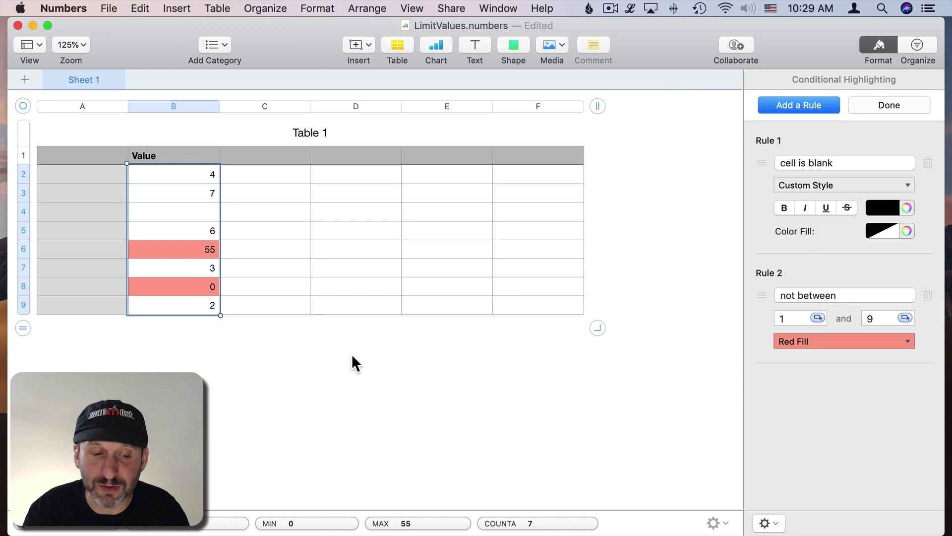
# - Add row 10, enter 55 to confirm it turns red, then change it to 3
pyautogui.click(195, 304)
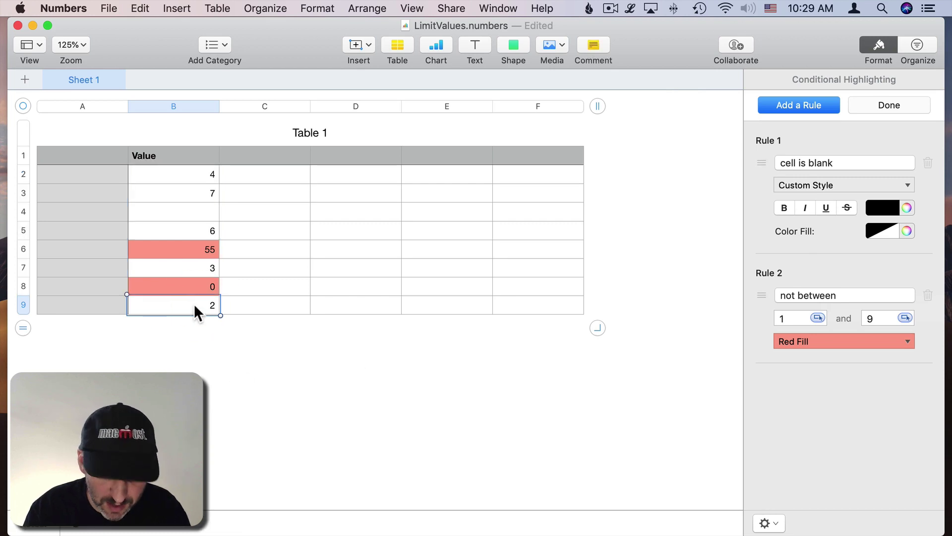
pyautogui.press('Return')
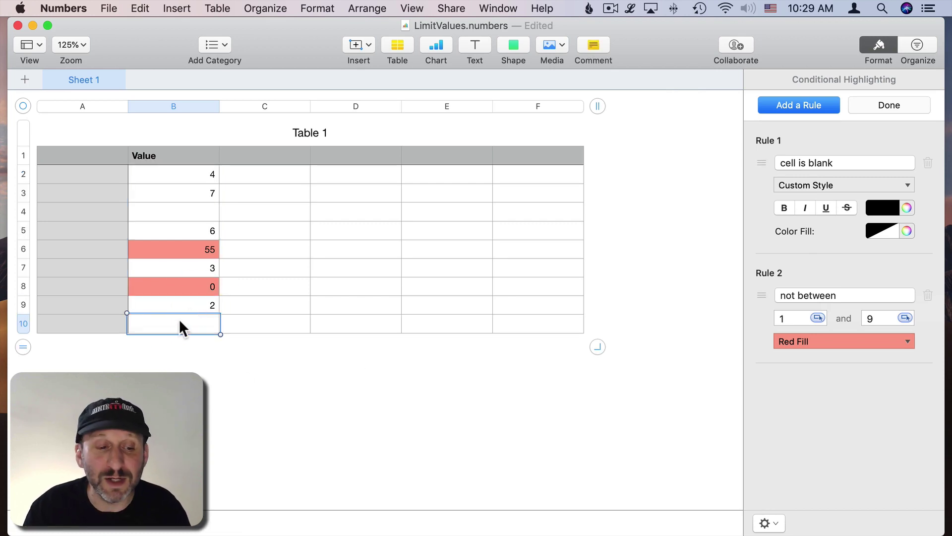
pyautogui.write('55')
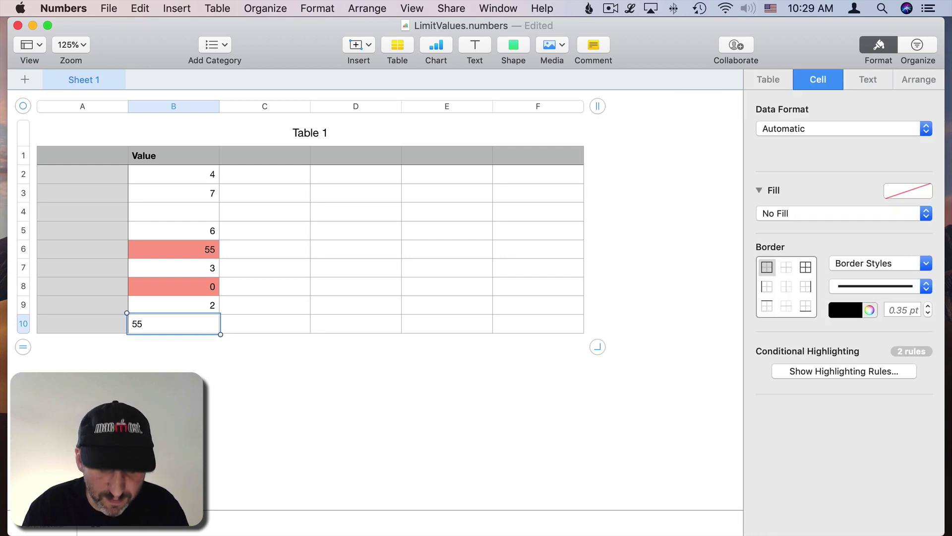
pyautogui.press('KP_Enter')
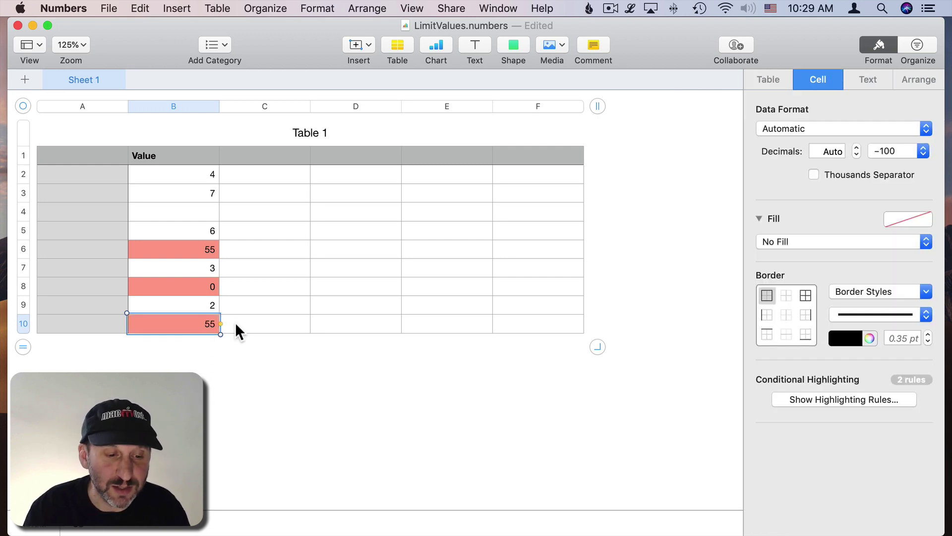
pyautogui.doubleClick(202, 323)
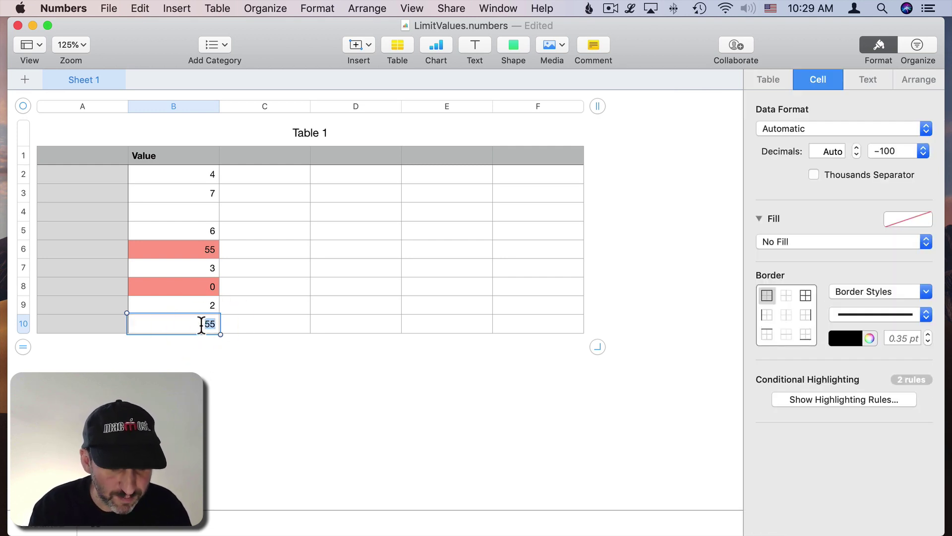
pyautogui.write('3')
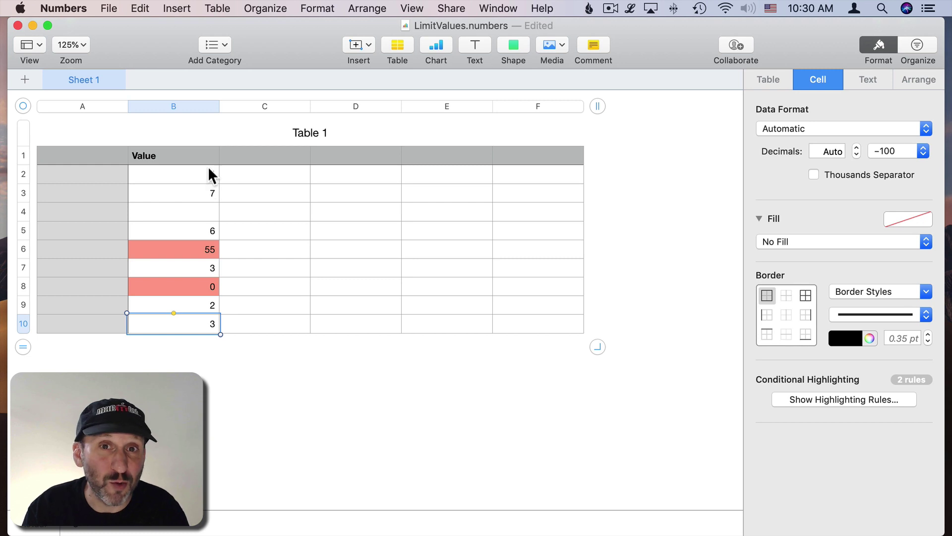
# - Select the Value cells B2 through B10
pyautogui.click(208, 254)
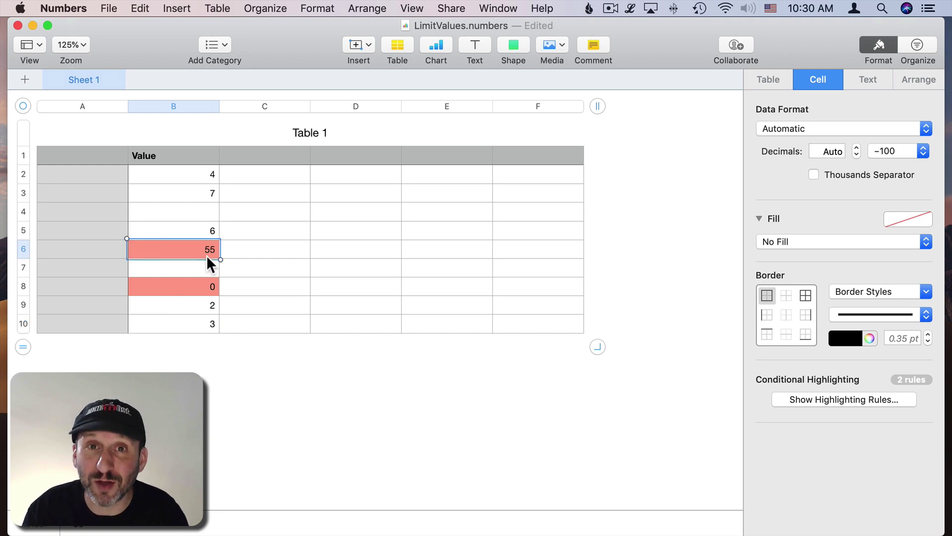
pyautogui.click(202, 177)
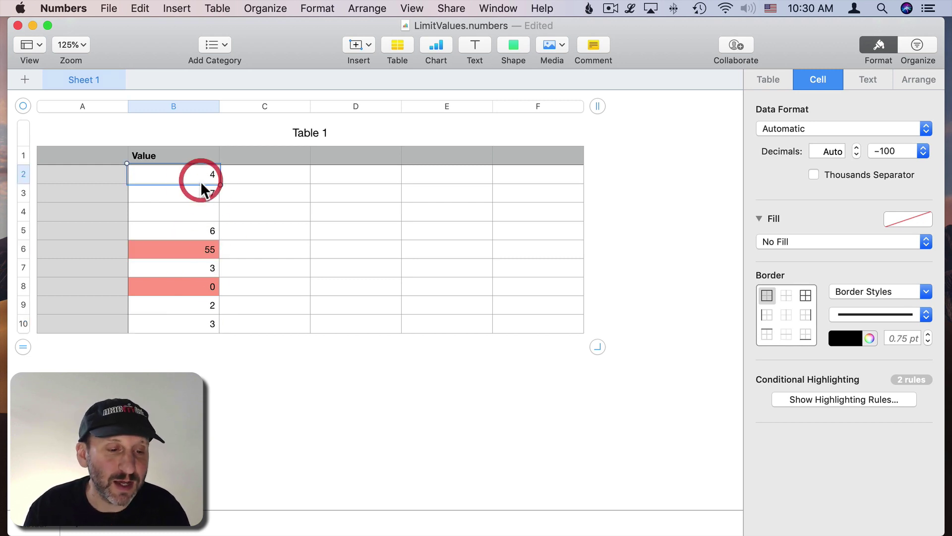
pyautogui.keyDown('shift'); pyautogui.click(201, 322); pyautogui.keyUp('shift')
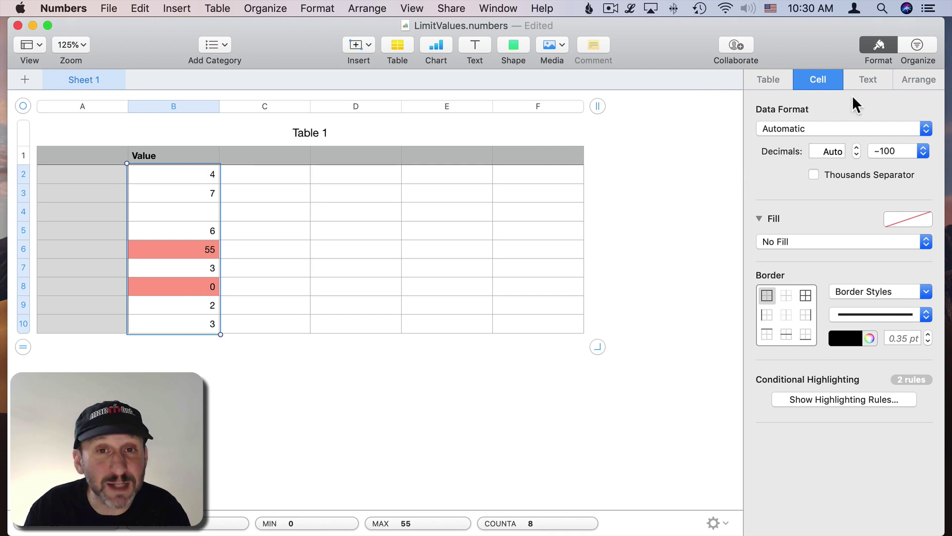
# - Add an 'equal to 55' rule with an unbolded Custom Style and drag it to the top
pyautogui.click(859, 398)
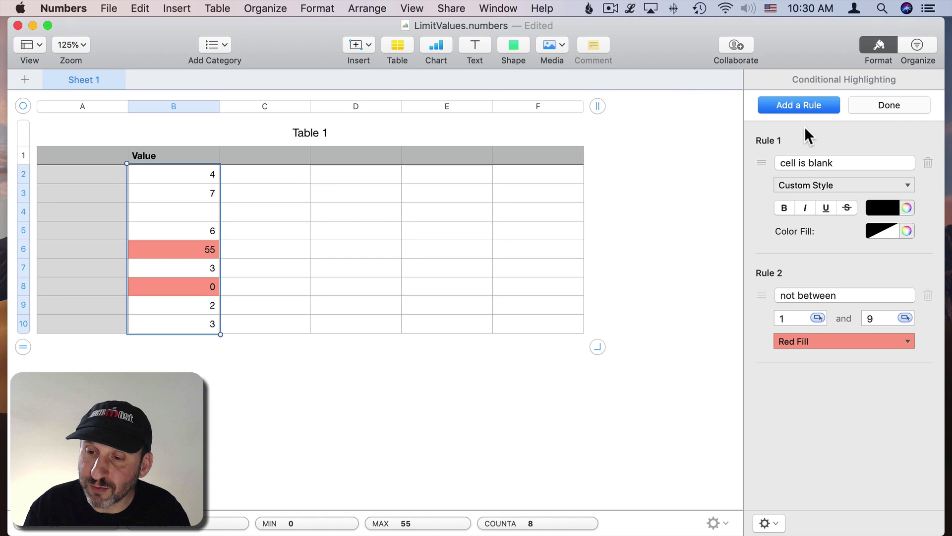
pyautogui.click(799, 101)
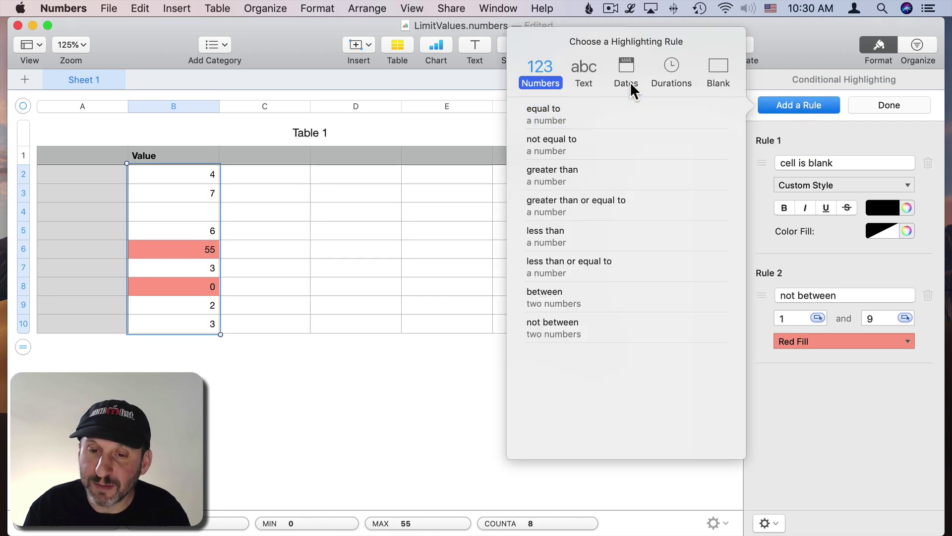
pyautogui.click(543, 110)
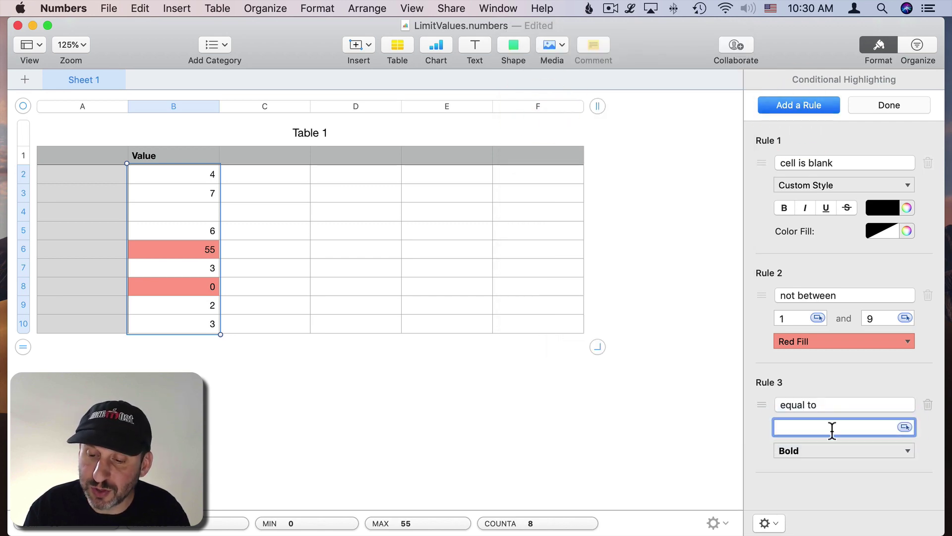
pyautogui.write('55')
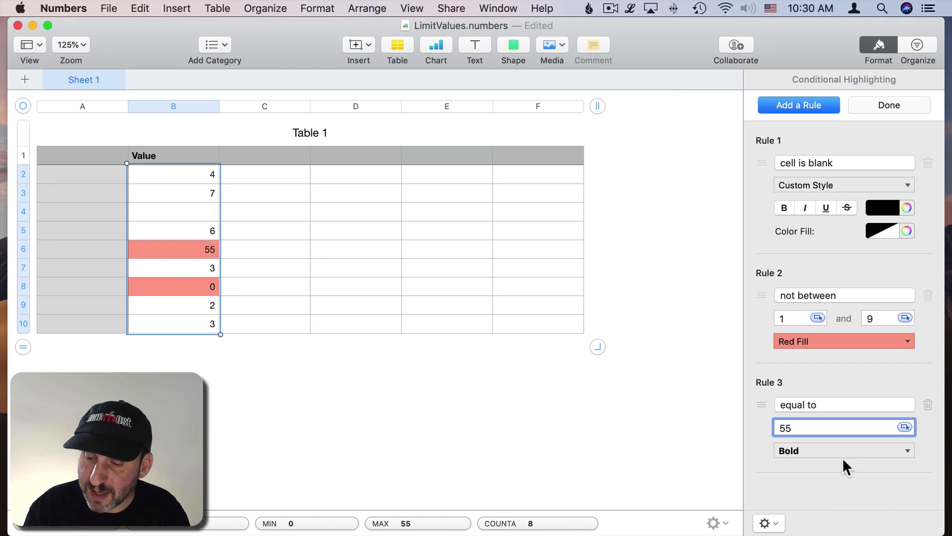
pyautogui.click(858, 449)
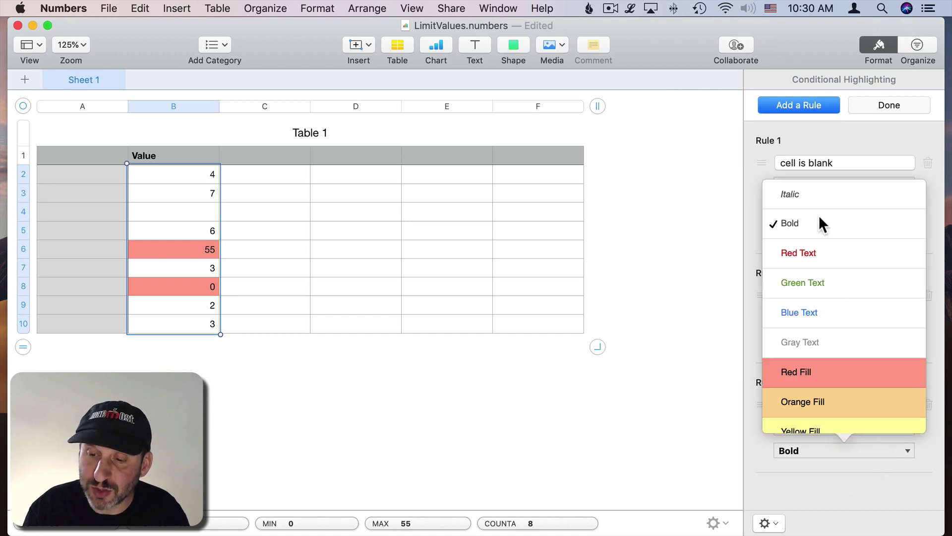
pyautogui.click(805, 224)
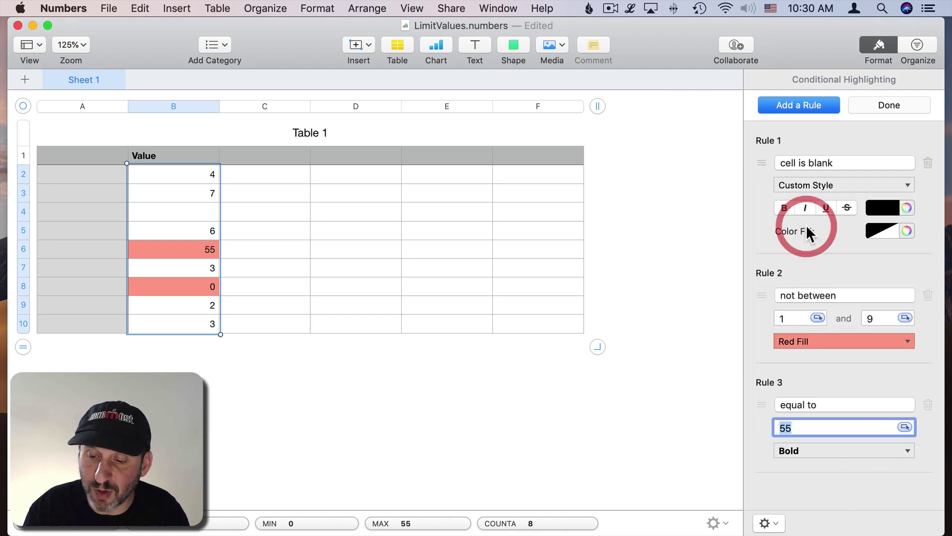
pyautogui.click(909, 450)
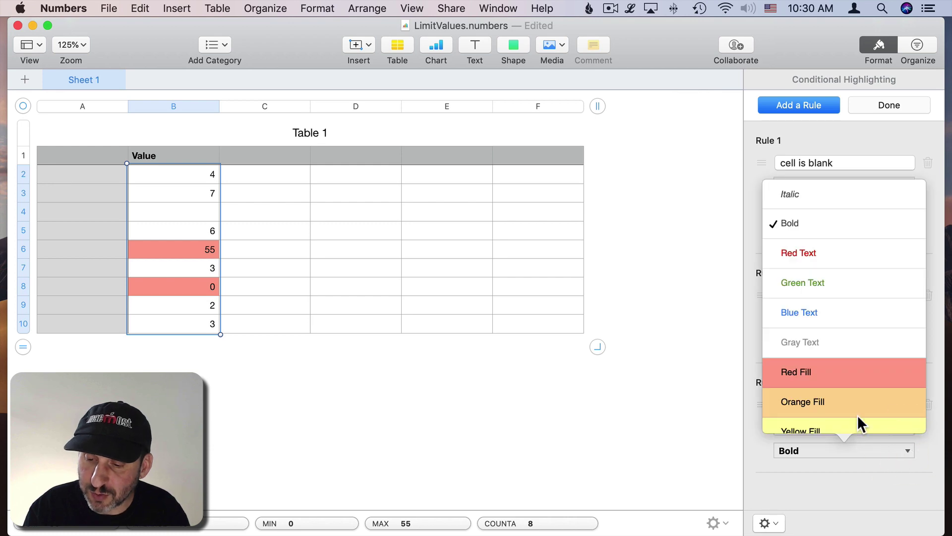
pyautogui.scroll(-5, 858, 423)
pyautogui.click(795, 418)
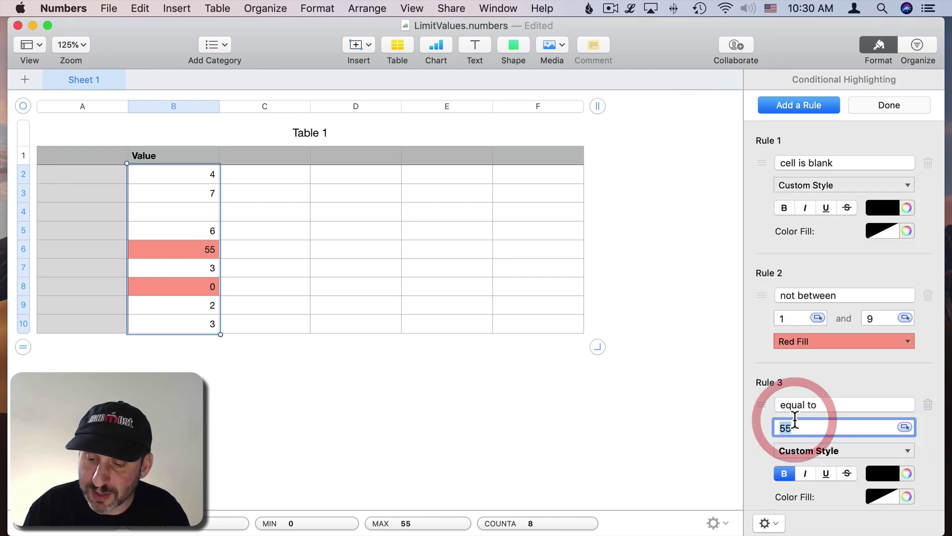
pyautogui.click(784, 471)
pyautogui.moveTo(763, 401); pyautogui.dragTo(775, 138)
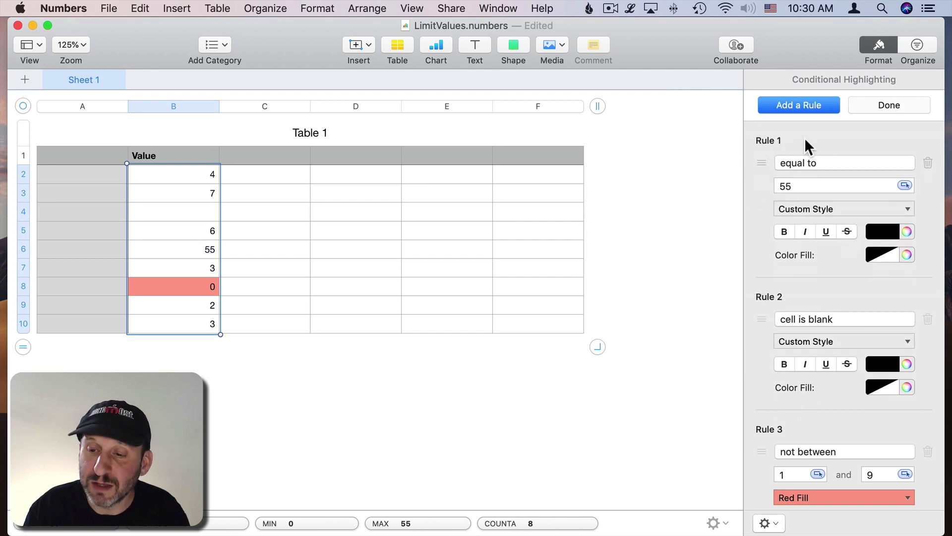
# - Add rows 11 and 12 below B10 holding 55 and 44
pyautogui.click(306, 369)
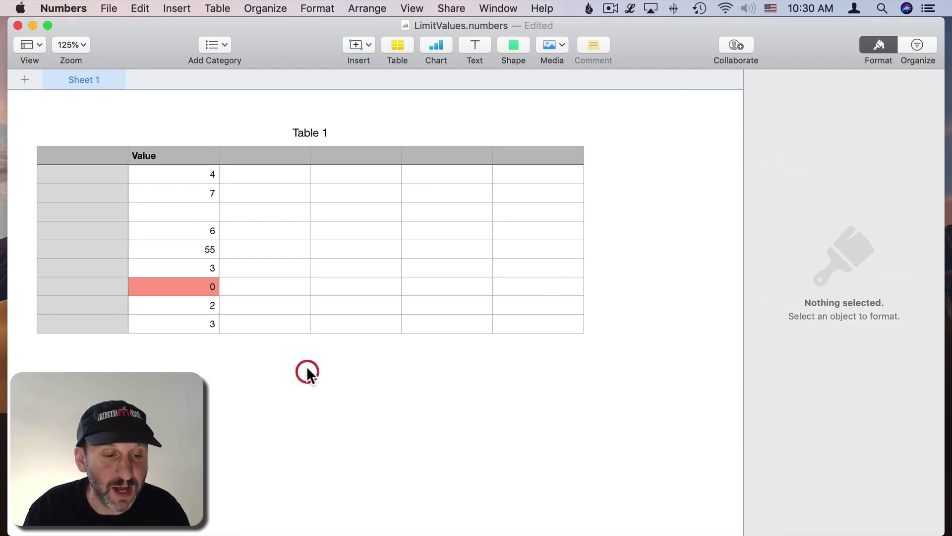
pyautogui.click(193, 250)
pyautogui.click(201, 321)
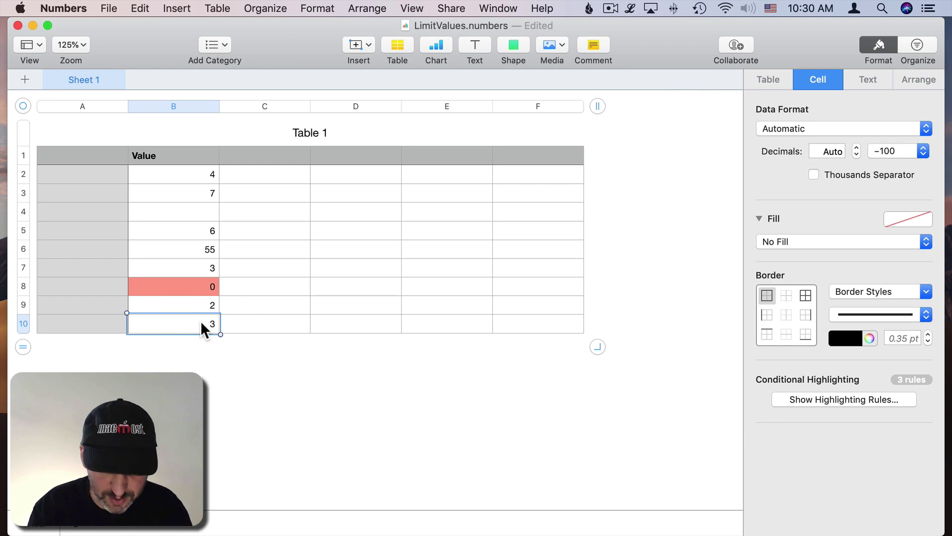
pyautogui.press('Return')
pyautogui.write('55')
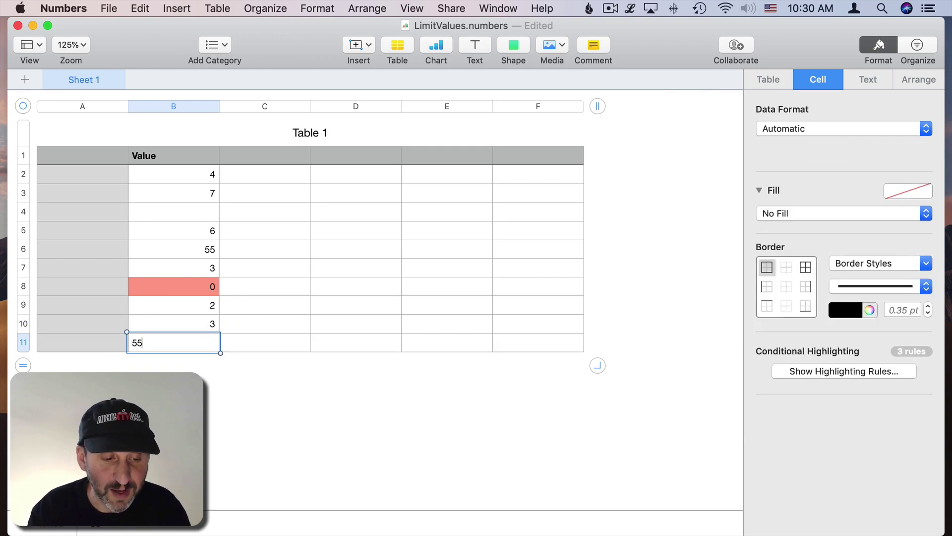
pyautogui.press('super+Return')
pyautogui.press('Return')
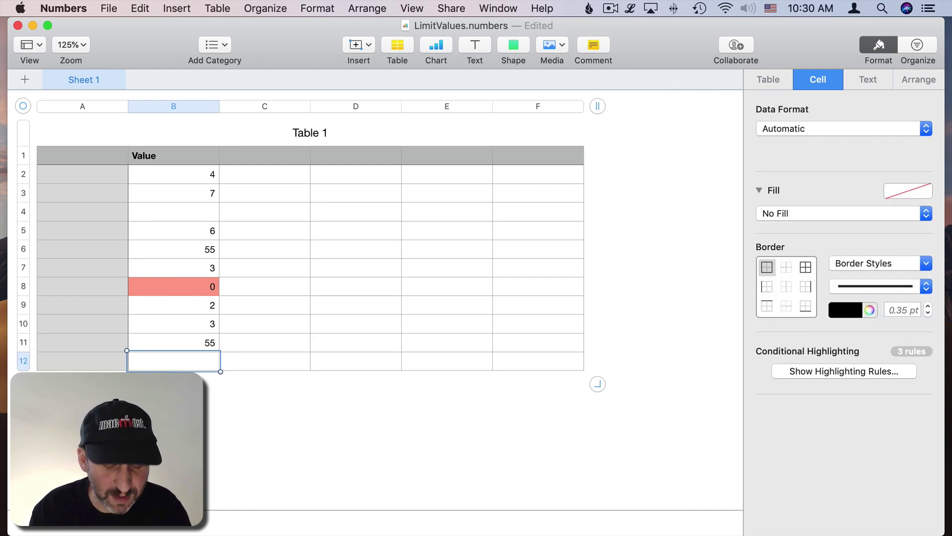
pyautogui.press('super+Return')
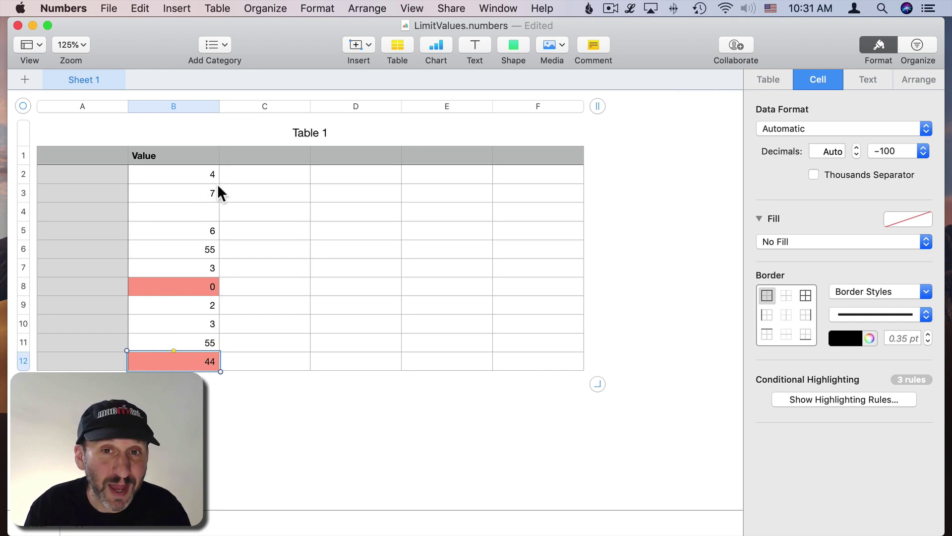
# - Enter =IF(OR(B2<1,B2>9),"Please enter a value between 1 and 9","") in C2
pyautogui.click(245, 175)
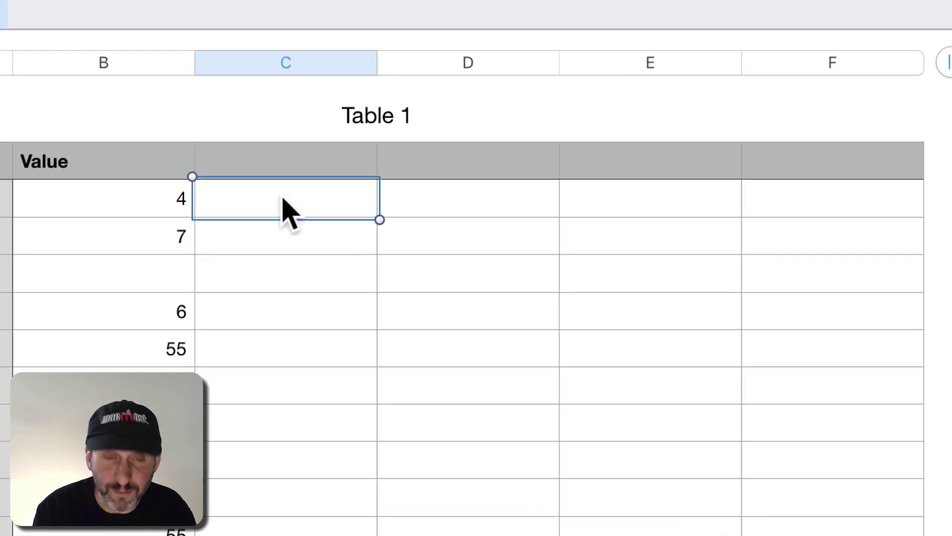
pyautogui.press('=')
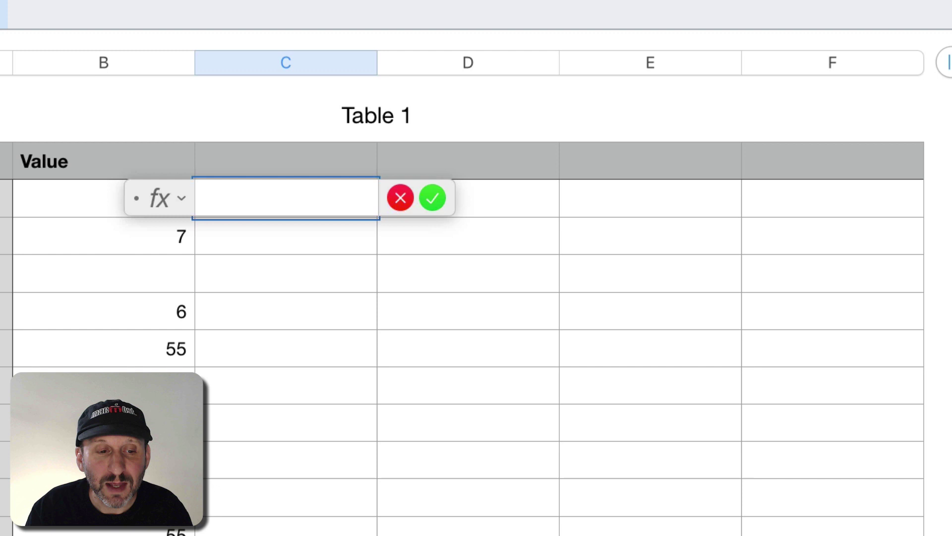
pyautogui.write('IF')
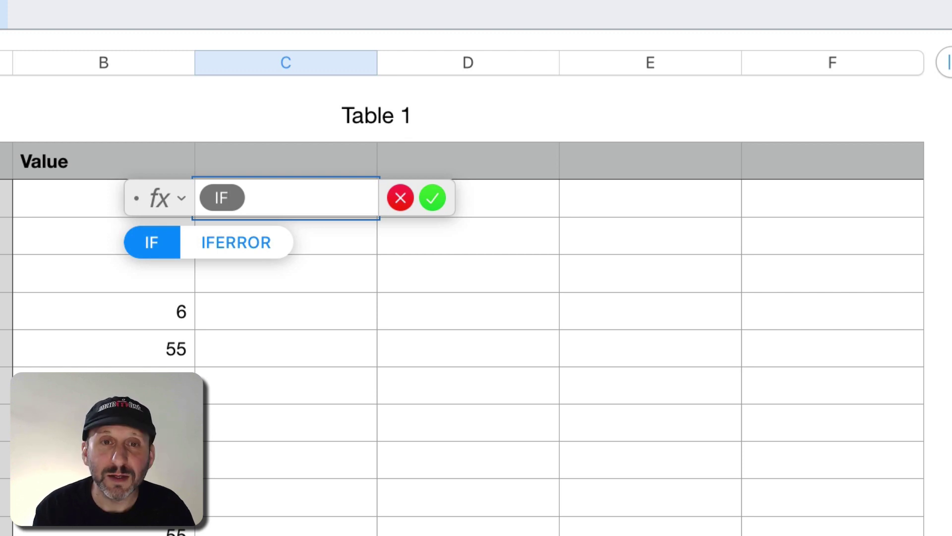
pyautogui.press('Return')
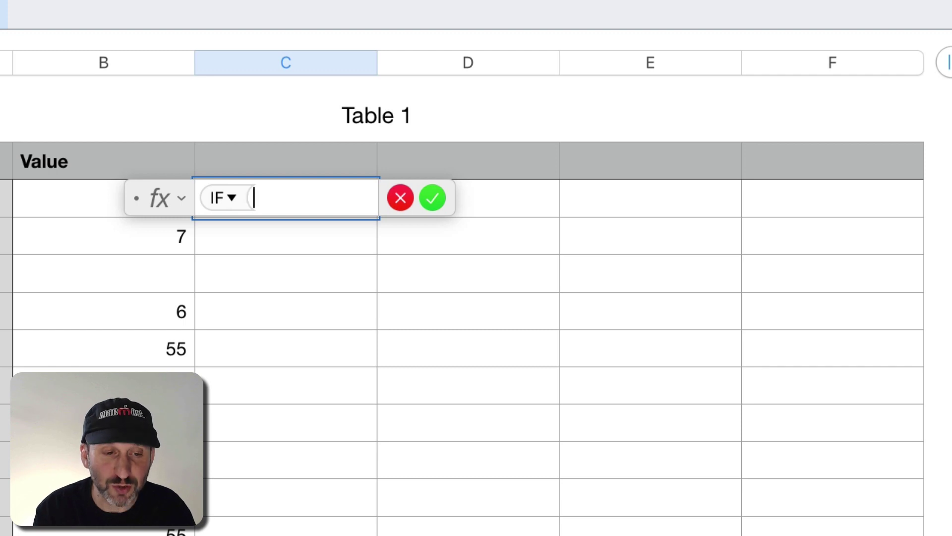
pyautogui.write('OR')
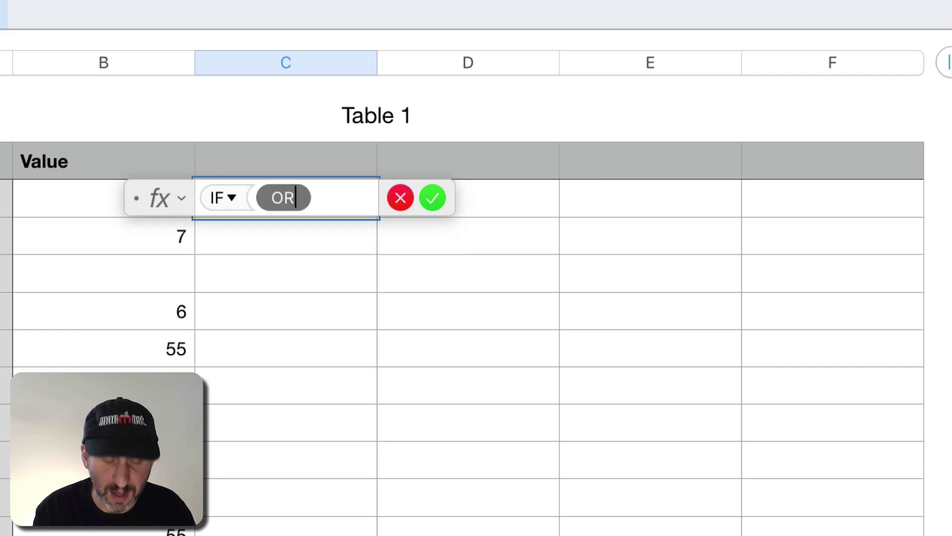
pyautogui.press('Return')
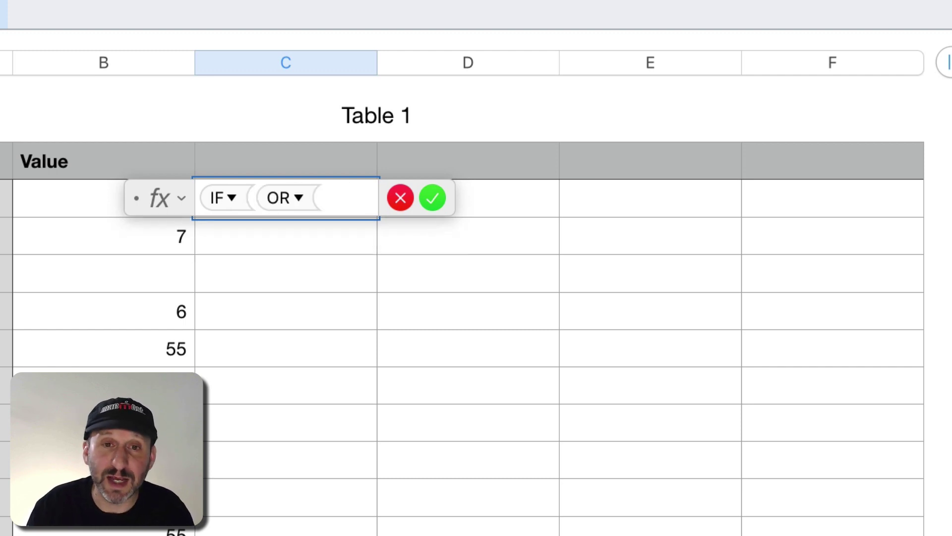
pyautogui.click(67, 204)
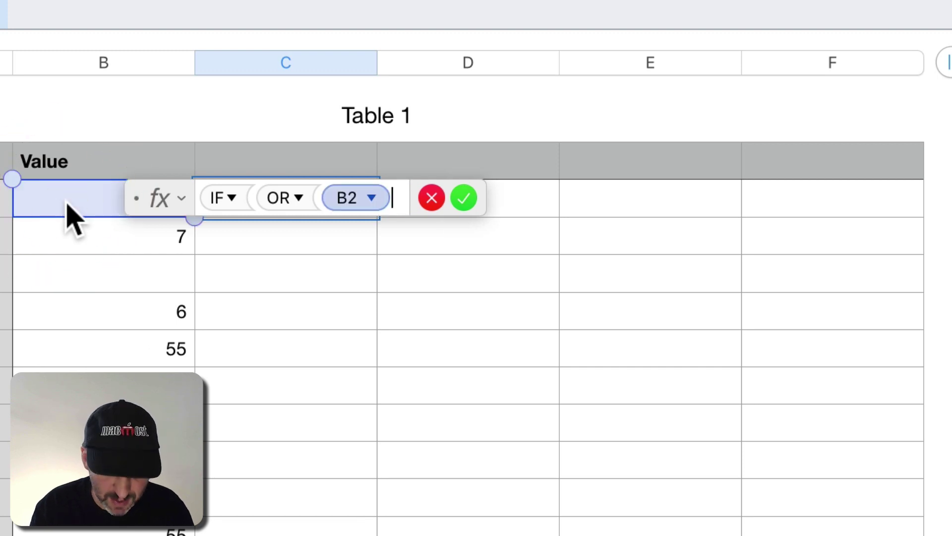
pyautogui.write('<1')
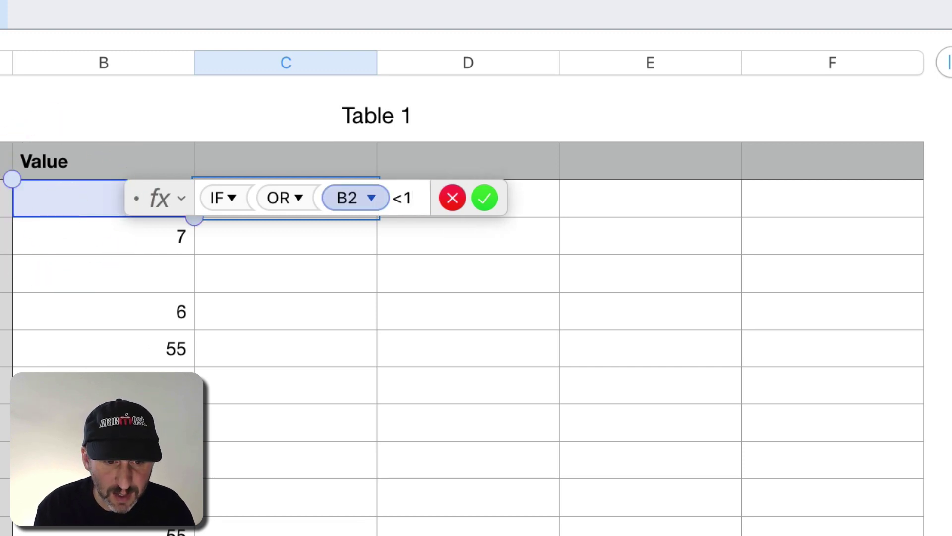
pyautogui.write(',')
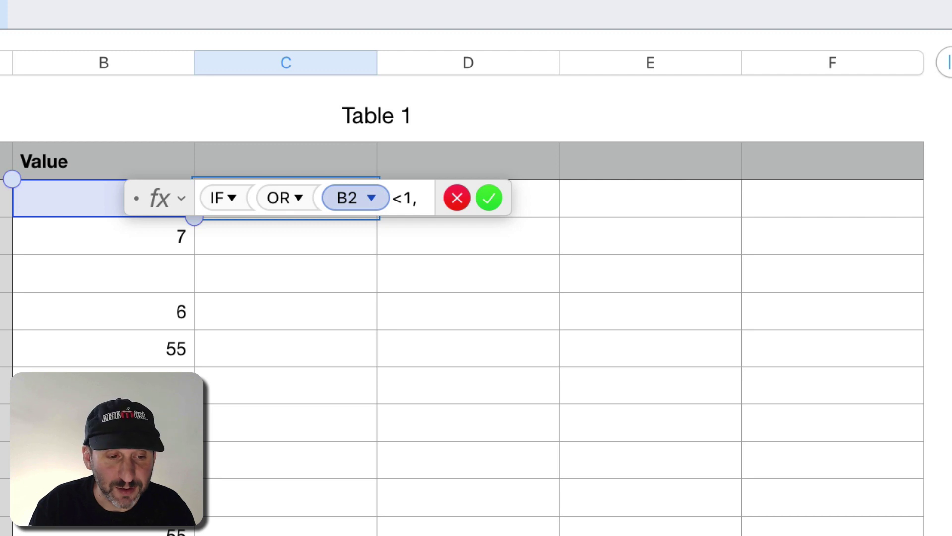
pyautogui.click(74, 203)
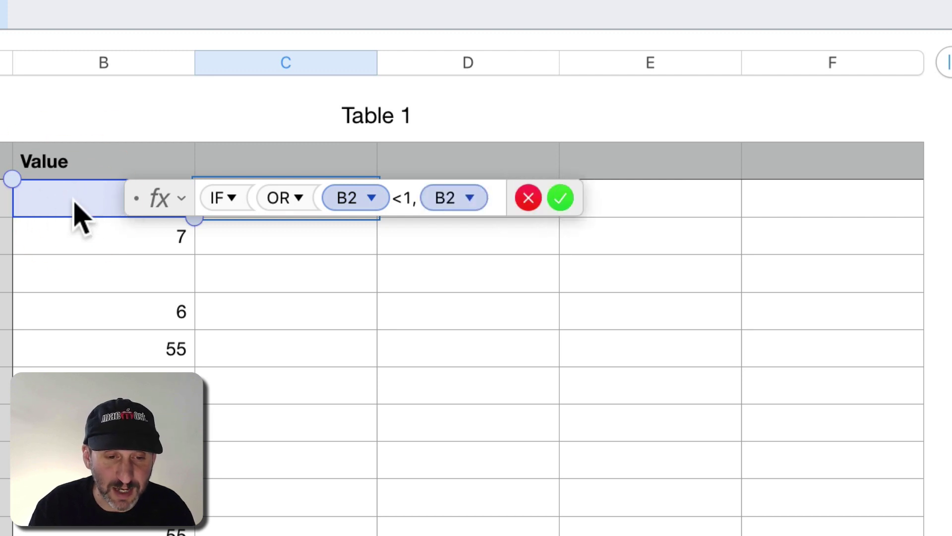
pyautogui.write('>9')
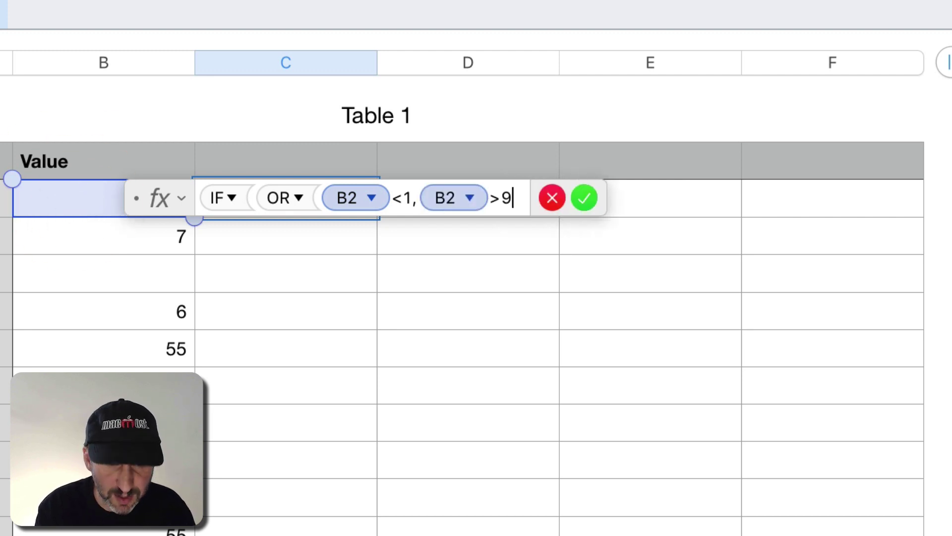
pyautogui.write(')')
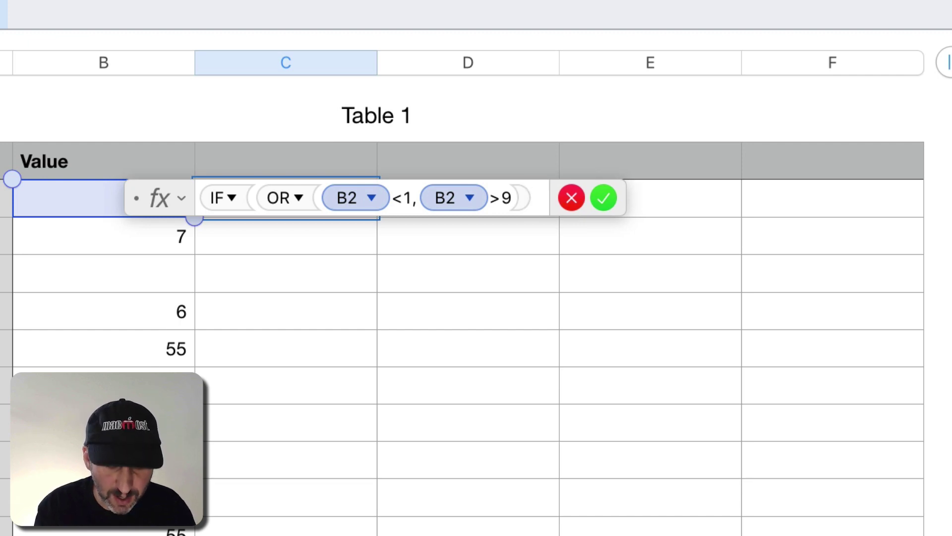
pyautogui.write(',"')
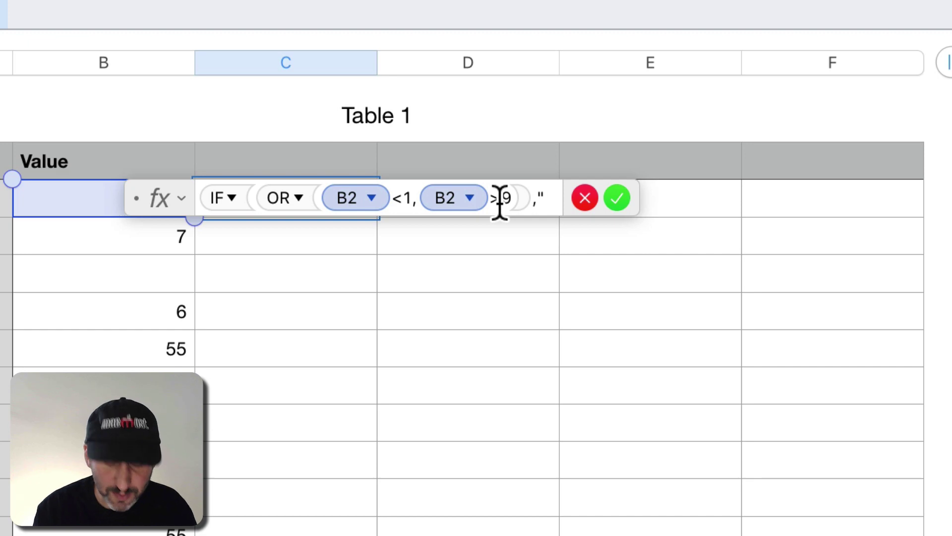
pyautogui.write('Ple')
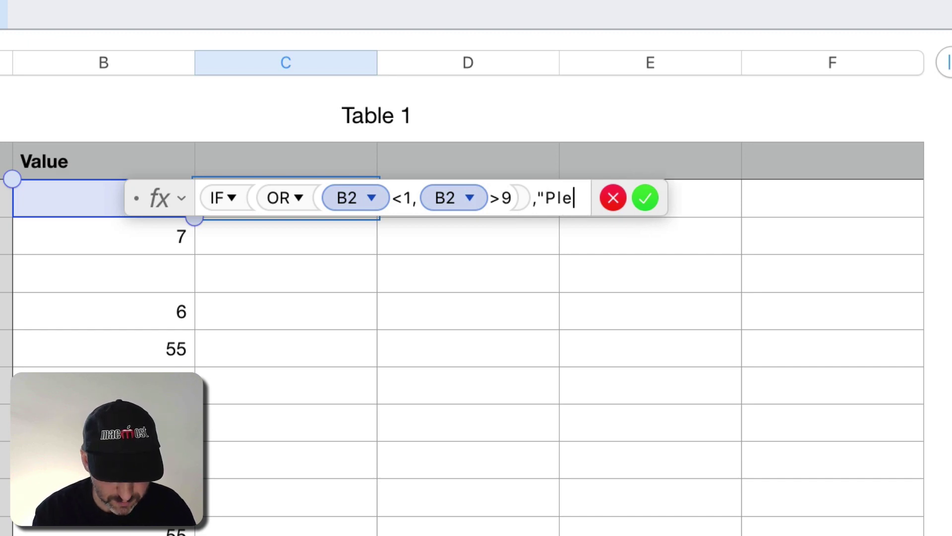
pyautogui.write('ase enter a value between 1 and 9"')
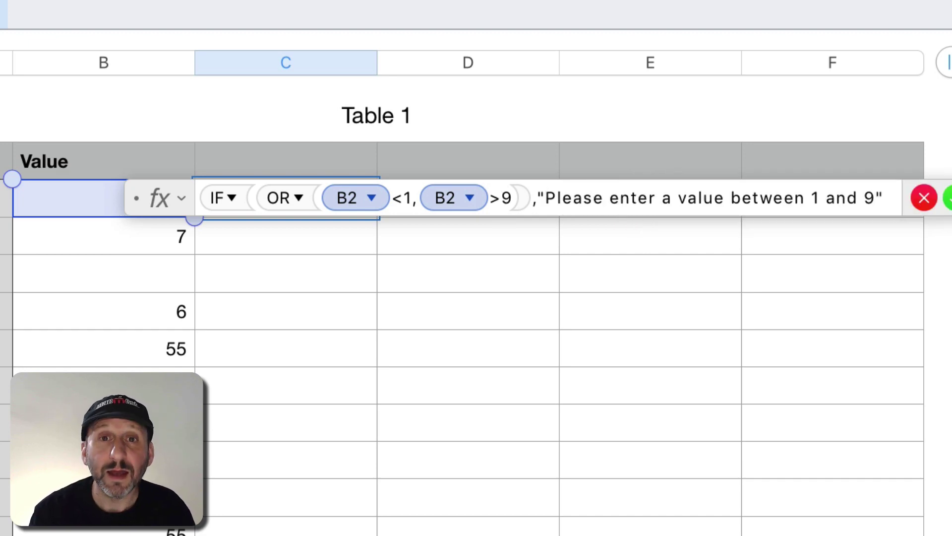
pyautogui.write(', ')
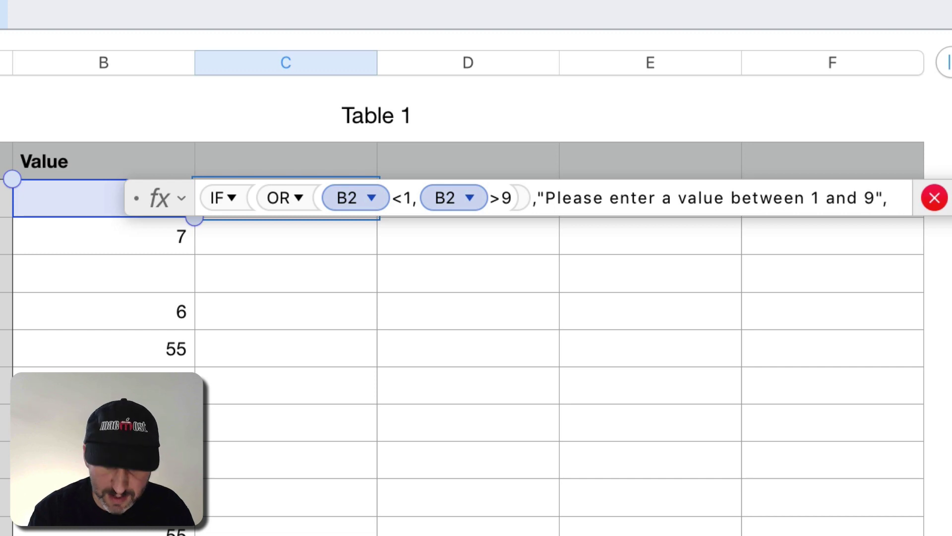
pyautogui.write('""')
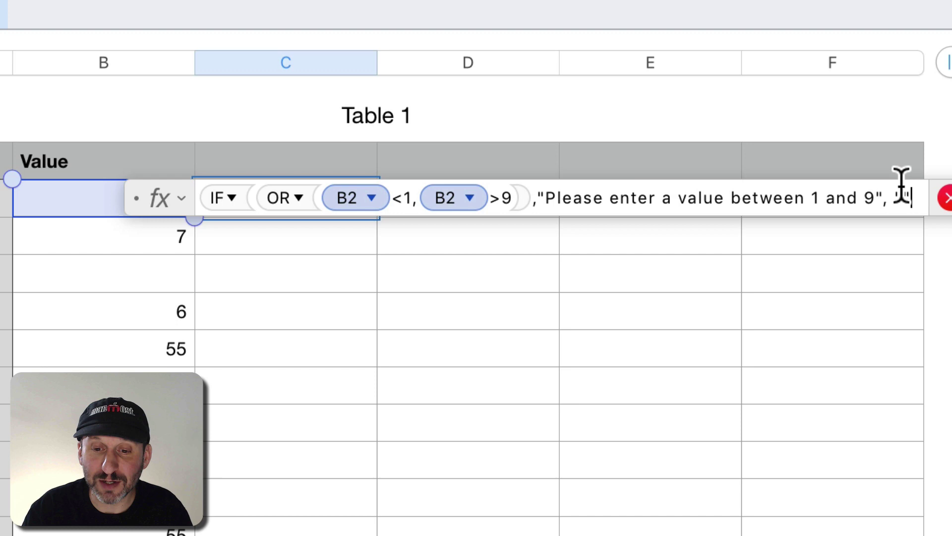
pyautogui.write(')')
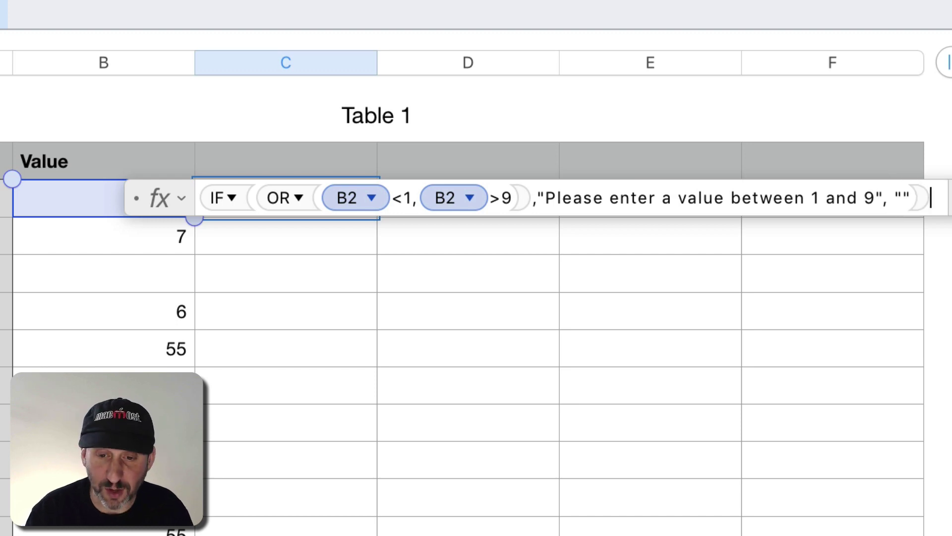
pyautogui.press('Return')
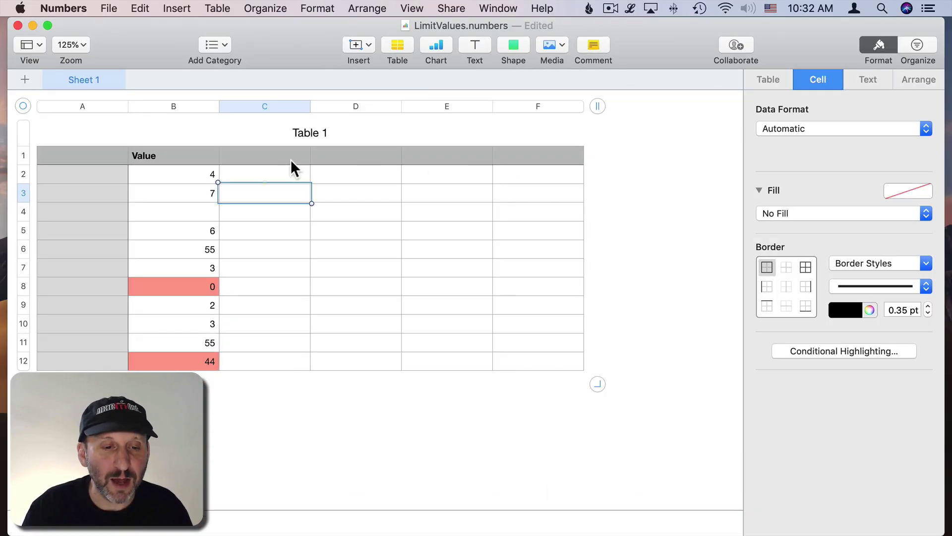
# - Fill the C2 formula down to C12 and widen column C to fit the message
pyautogui.click(270, 177)
pyautogui.click(270, 194)
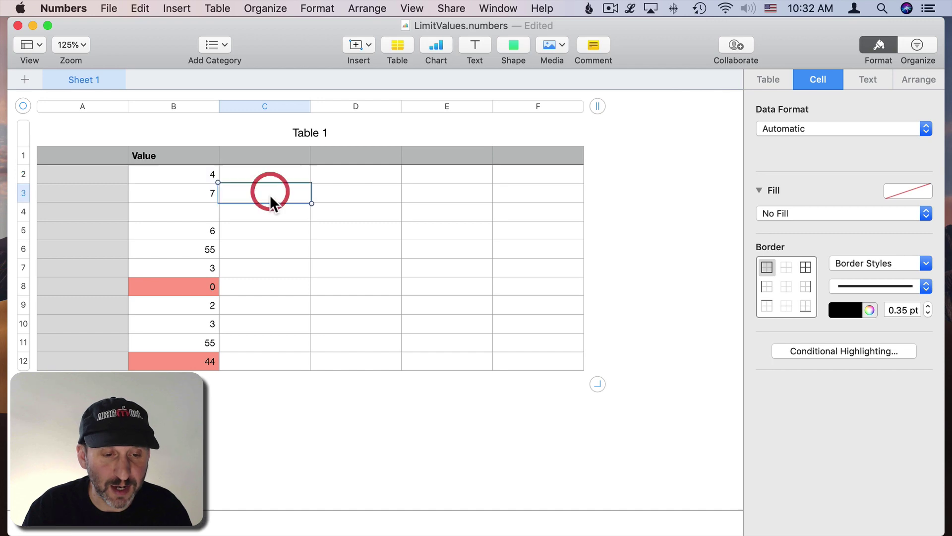
pyautogui.keyDown('shift'); pyautogui.click(272, 363); pyautogui.keyUp('shift')
pyautogui.press('super+backslash')
pyautogui.moveTo(312, 106); pyautogui.dragTo(481, 101)
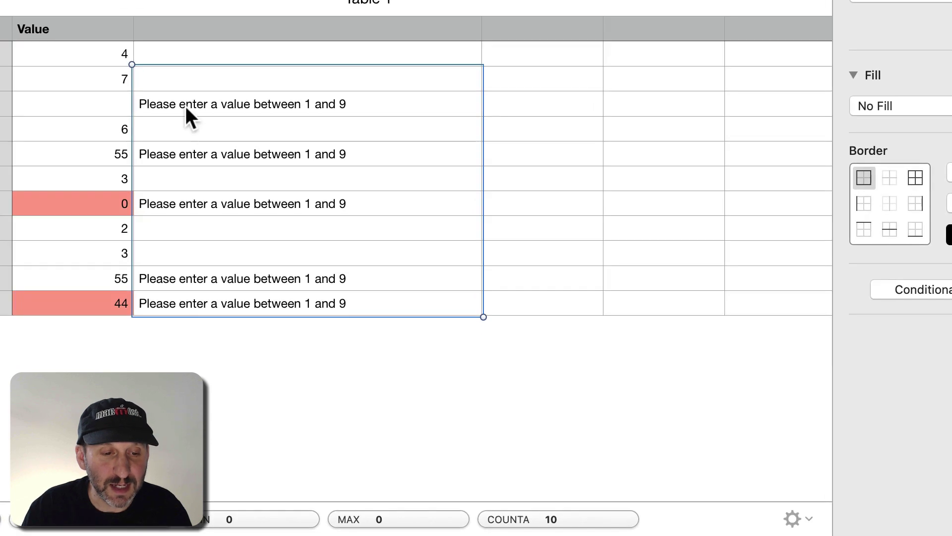
# - Check the warnings beside the blank, 0, 55 and 44 values
pyautogui.click(186, 109)
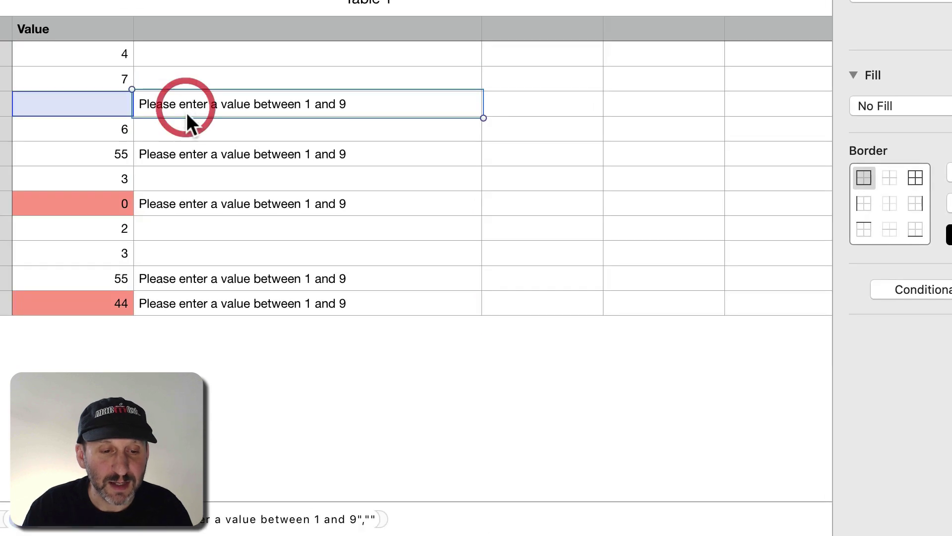
pyautogui.click(186, 149)
pyautogui.click(177, 203)
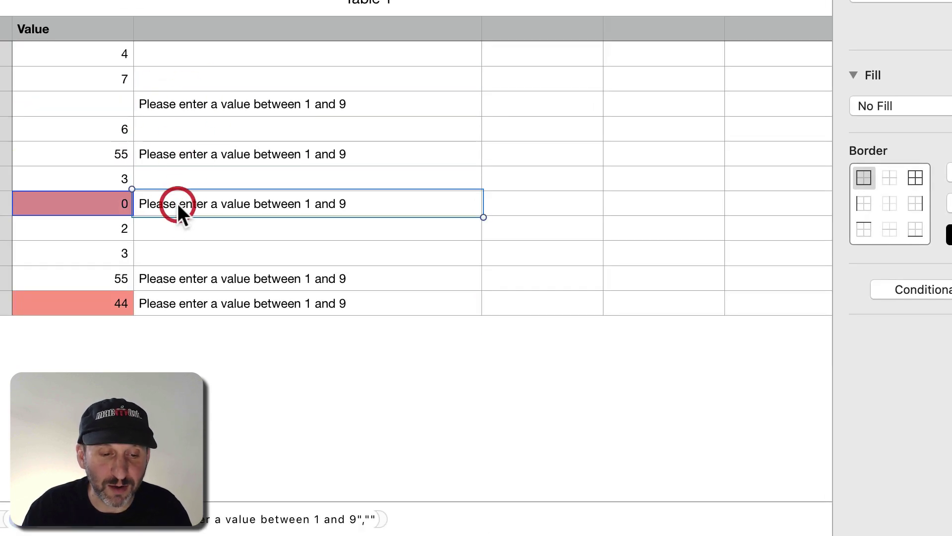
pyautogui.click(186, 276)
pyautogui.click(181, 309)
pyautogui.click(109, 151)
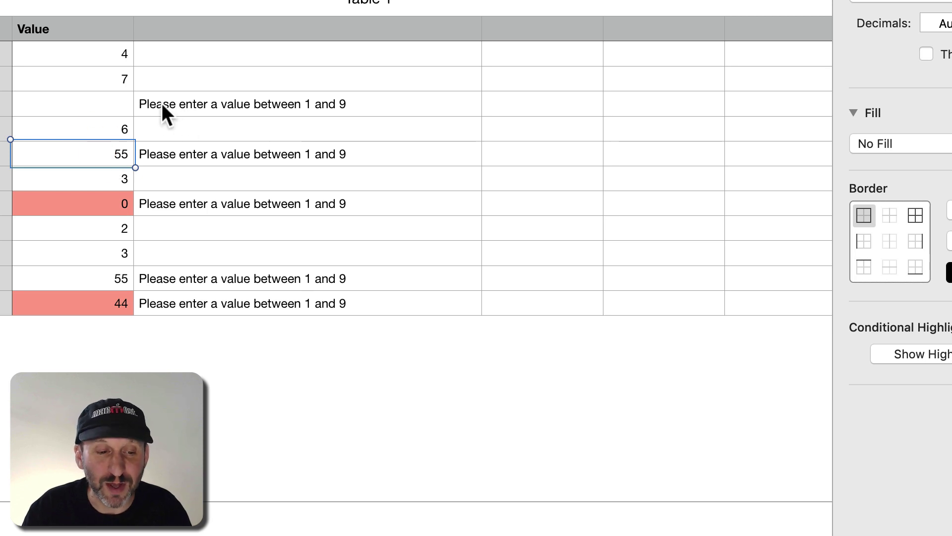
pyautogui.click(161, 154)
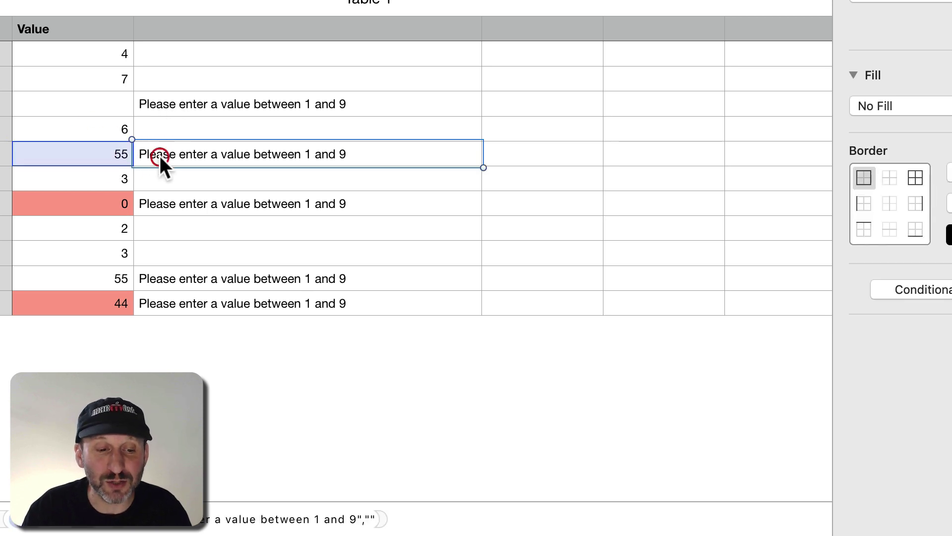
pyautogui.click(175, 103)
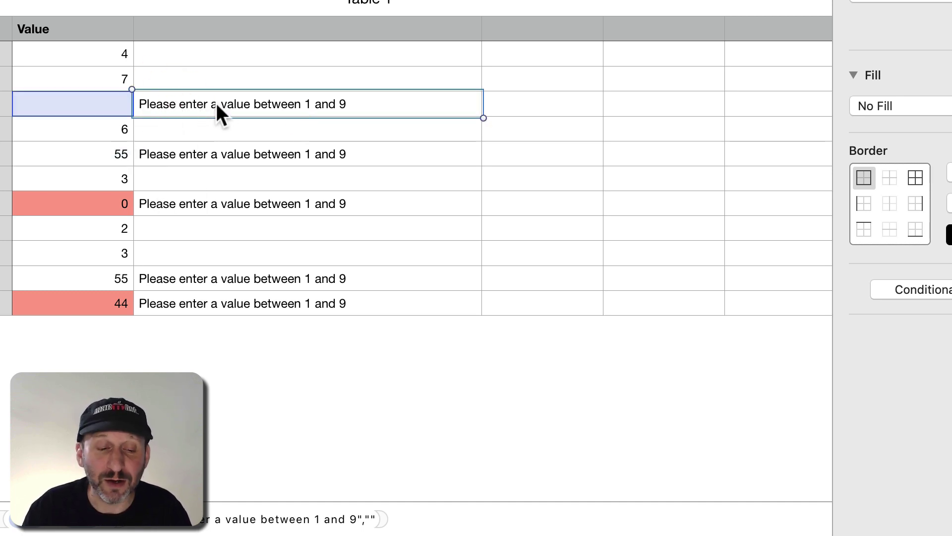
pyautogui.click(118, 198)
pyautogui.write('0')
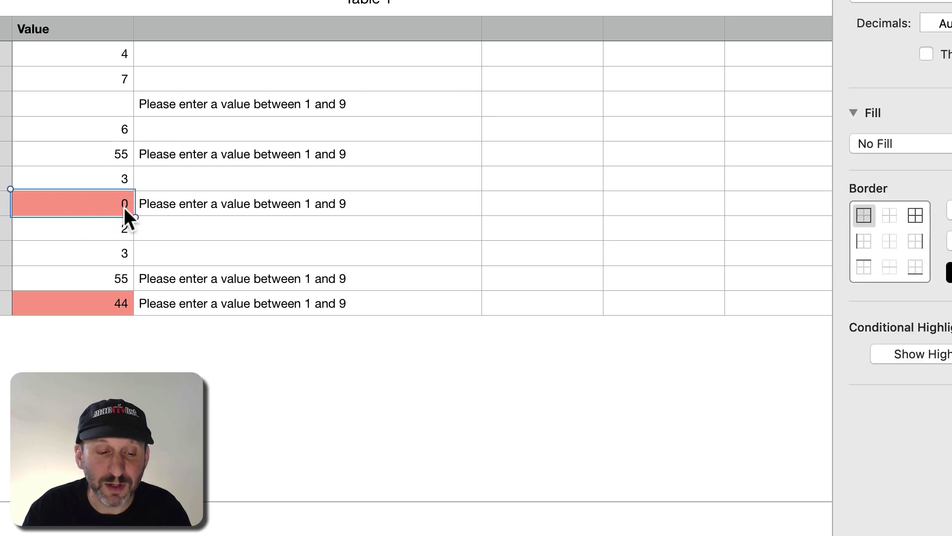
pyautogui.click(115, 310)
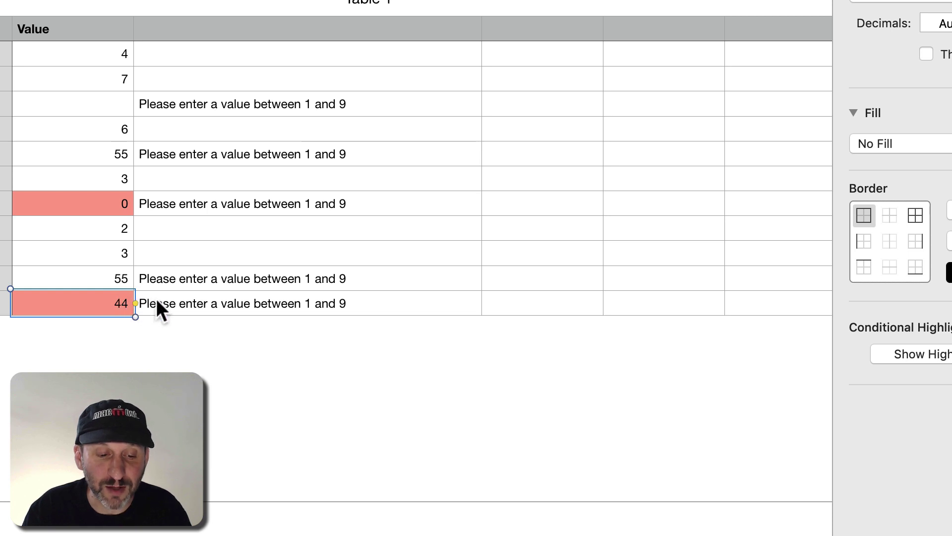
# - Insert a ← arrow before the message in the C2 formula and fill it down column C
pyautogui.doubleClick(169, 53)
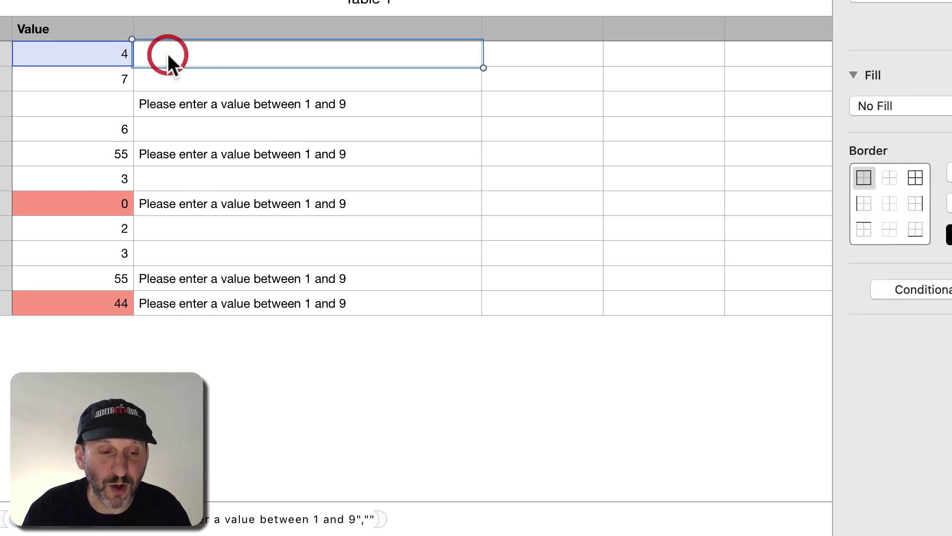
pyautogui.click(366, 55)
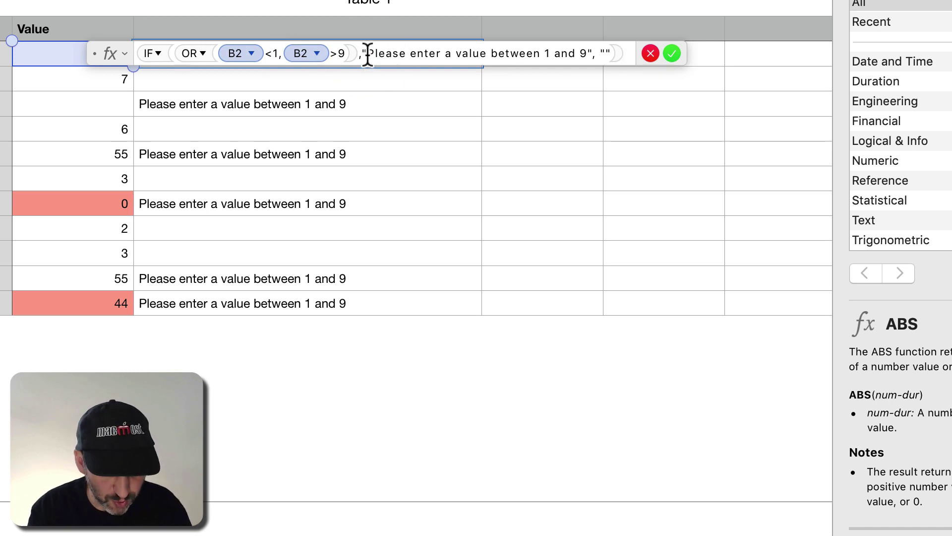
pyautogui.press('ctrl+super+space')
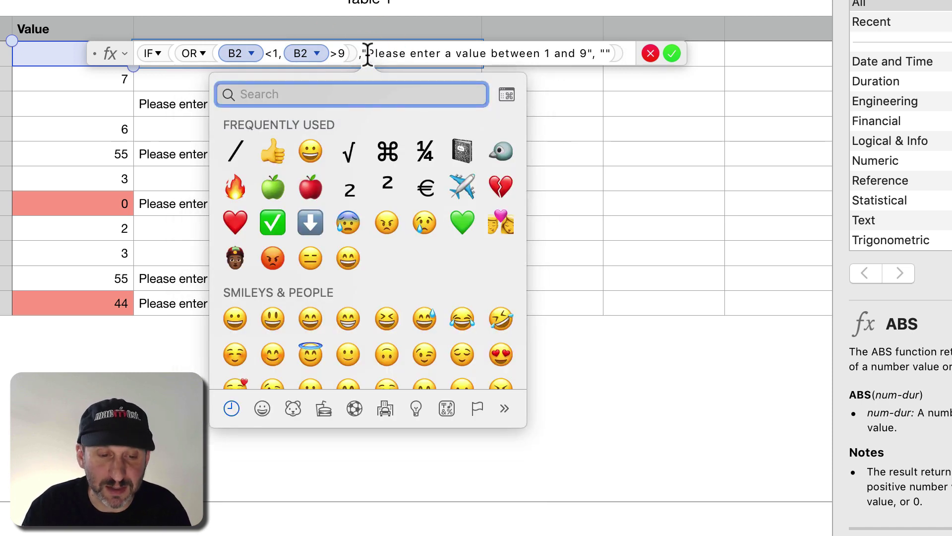
pyautogui.write('arrow')
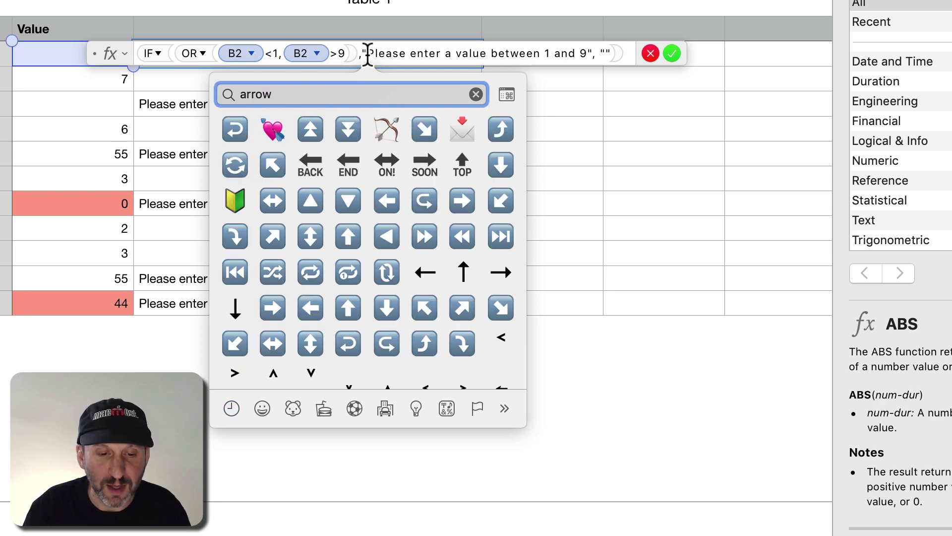
pyautogui.click(430, 272)
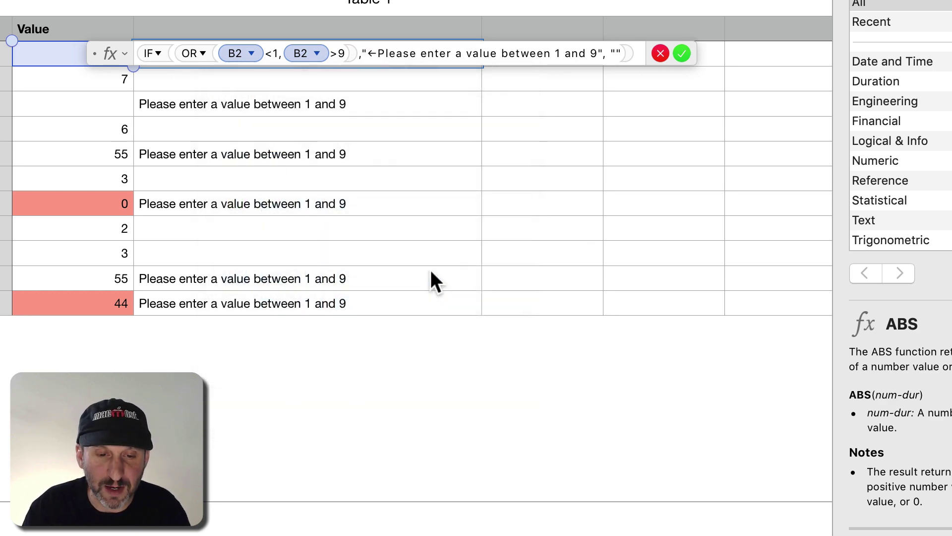
pyautogui.press('Return')
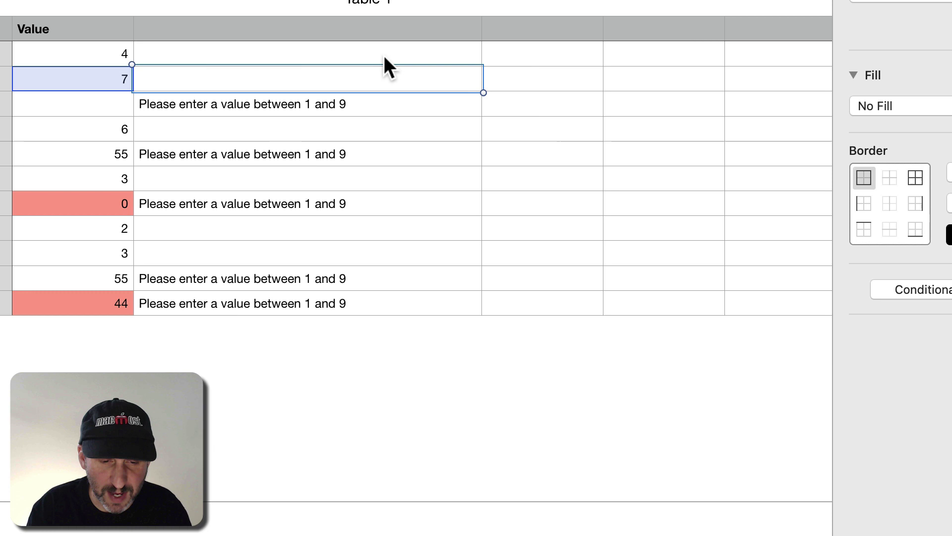
pyautogui.keyDown('shift'); pyautogui.click(228, 308); pyautogui.keyUp('shift')
pyautogui.press('super+backslash')
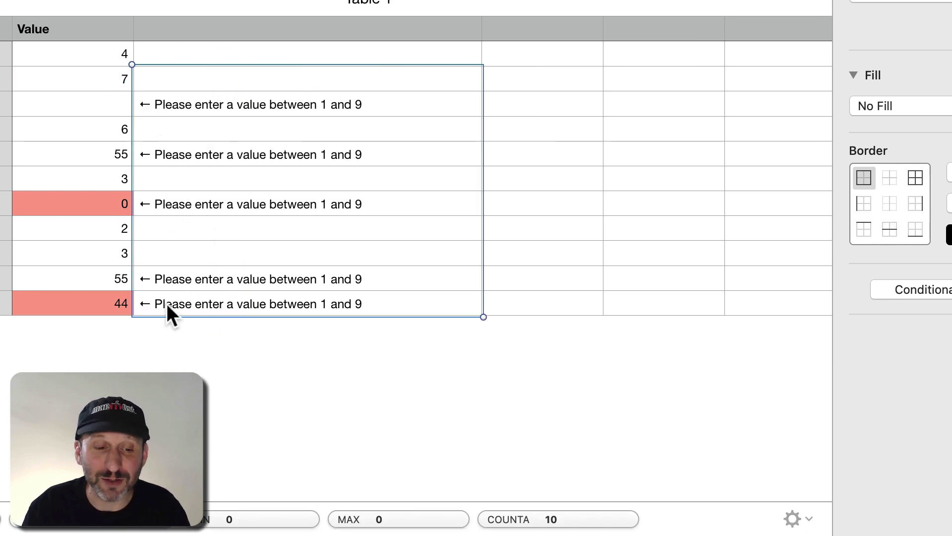
pyautogui.click(105, 308)
# - Add new rows holding 9 and 10, then replace the out-of-range 10 with 7
pyautogui.press('Return')
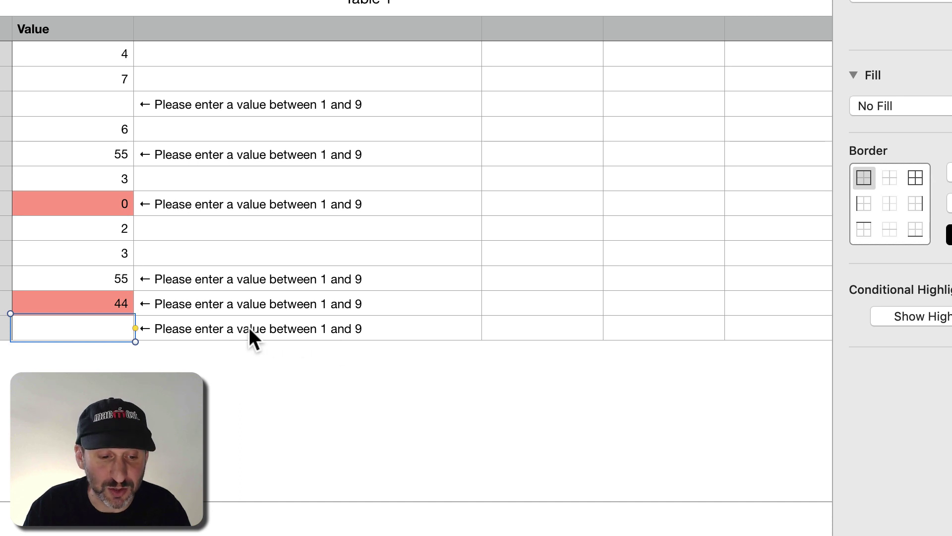
pyautogui.click(110, 106)
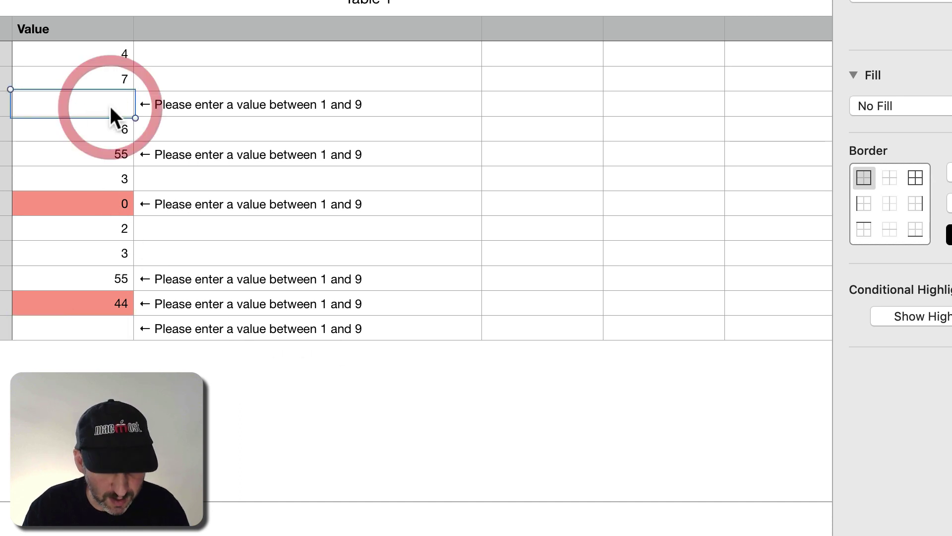
pyautogui.click(95, 326)
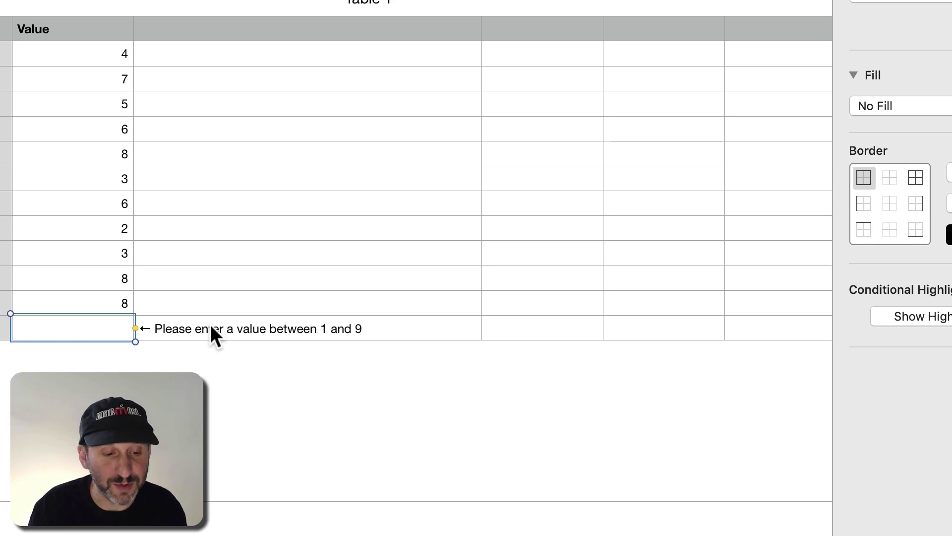
pyautogui.write('9')
pyautogui.press('Return')
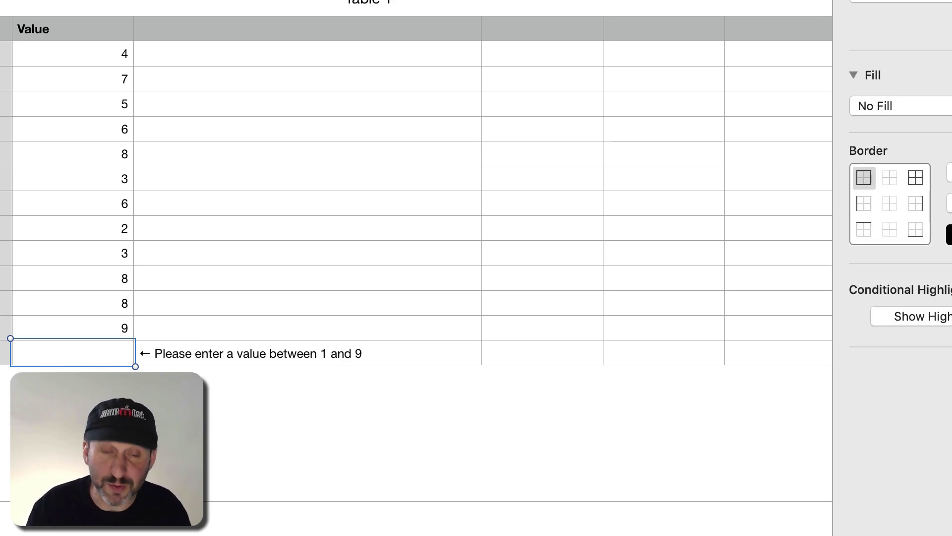
pyautogui.write('10')
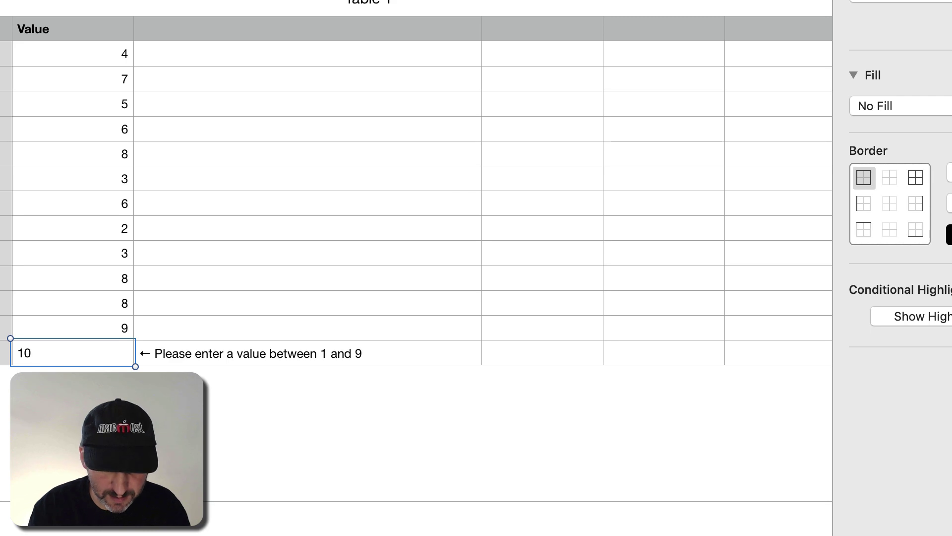
pyautogui.press('Return')
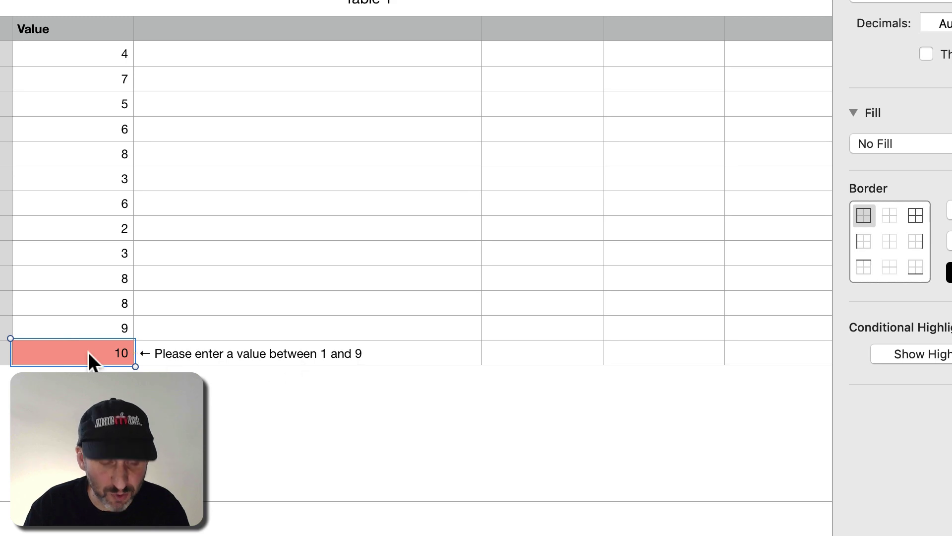
pyautogui.write('7')
pyautogui.press('Return')
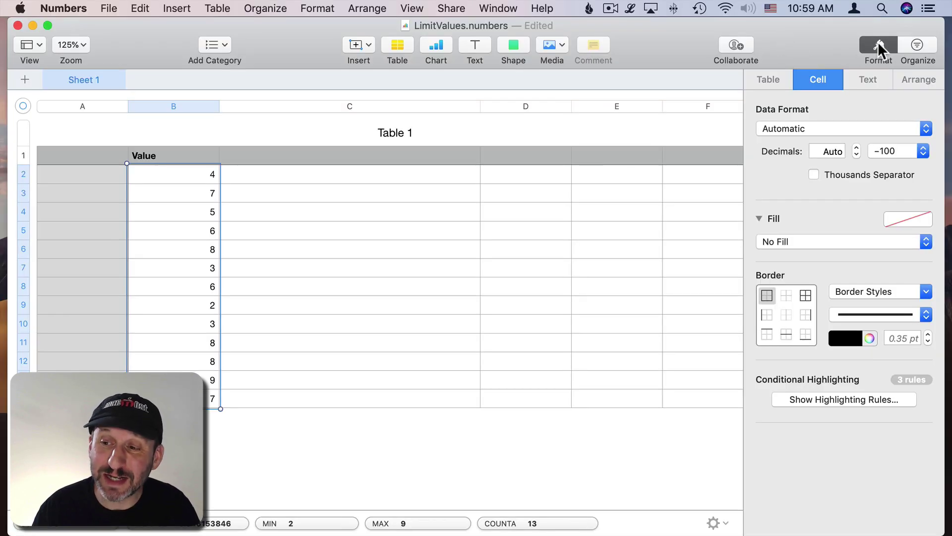
# - Give the Value cells a Slider data format with minimum 1 and maximum 9
pyautogui.click(816, 77)
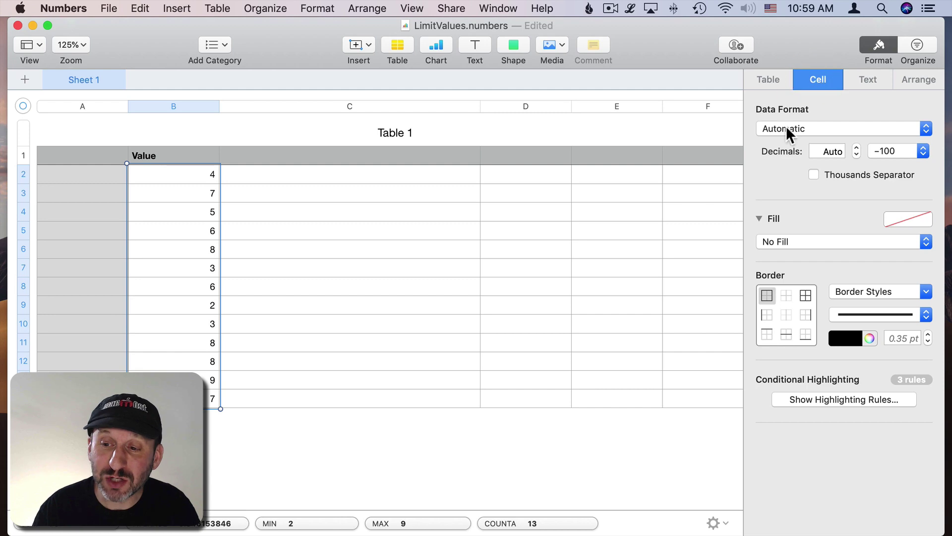
pyautogui.click(788, 128)
pyautogui.moveTo(787, 128); pyautogui.dragTo(787, 315)
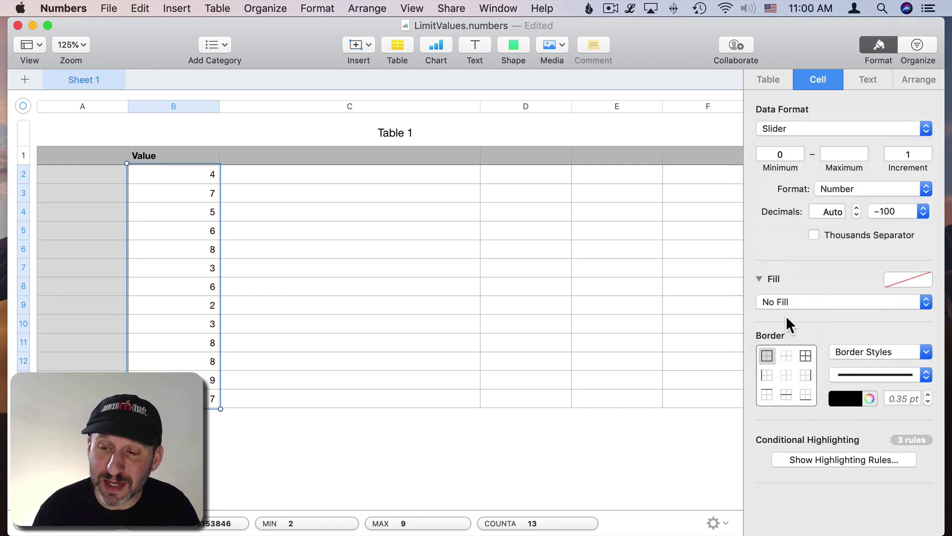
pyautogui.doubleClick(782, 155)
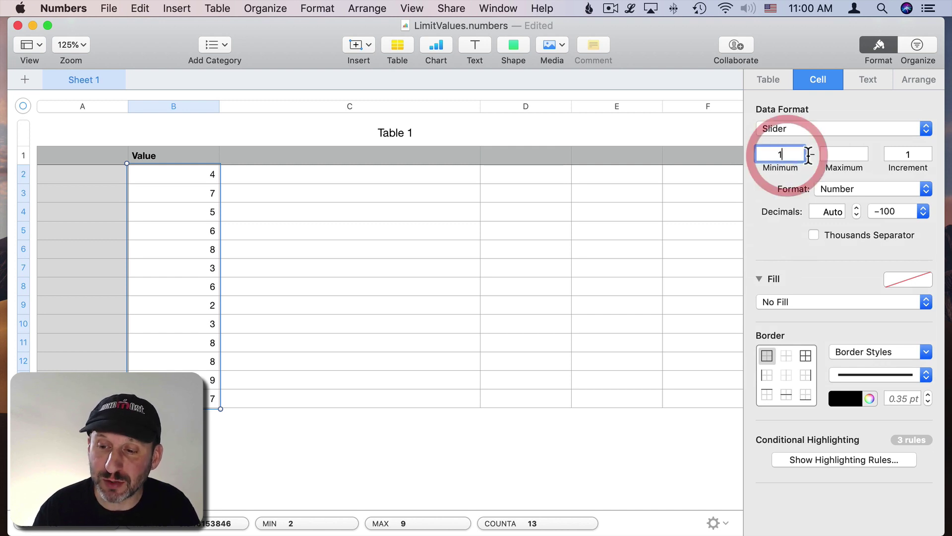
pyautogui.write('1')
pyautogui.click(846, 158)
pyautogui.write('9')
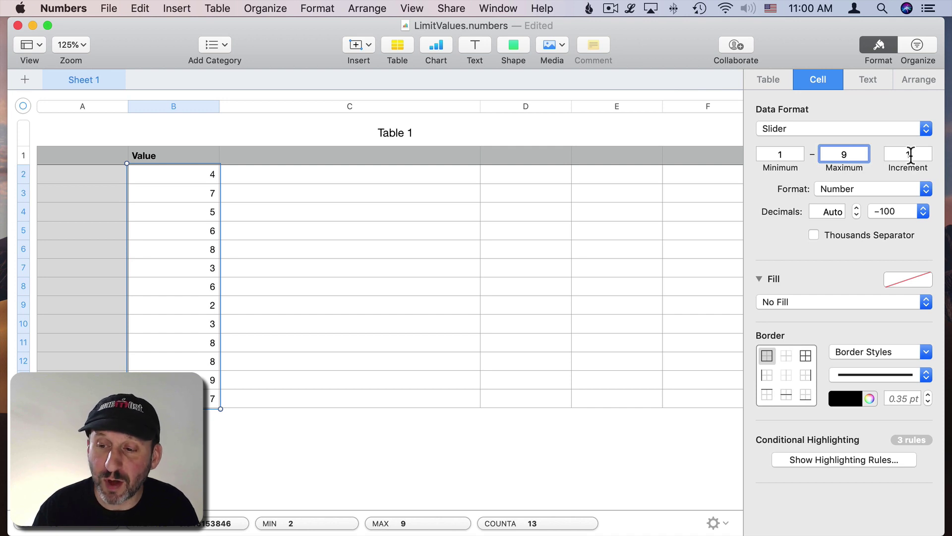
# - Switch B3 to a Stepper format and enter 88 to see it capped at 9
pyautogui.click(206, 198)
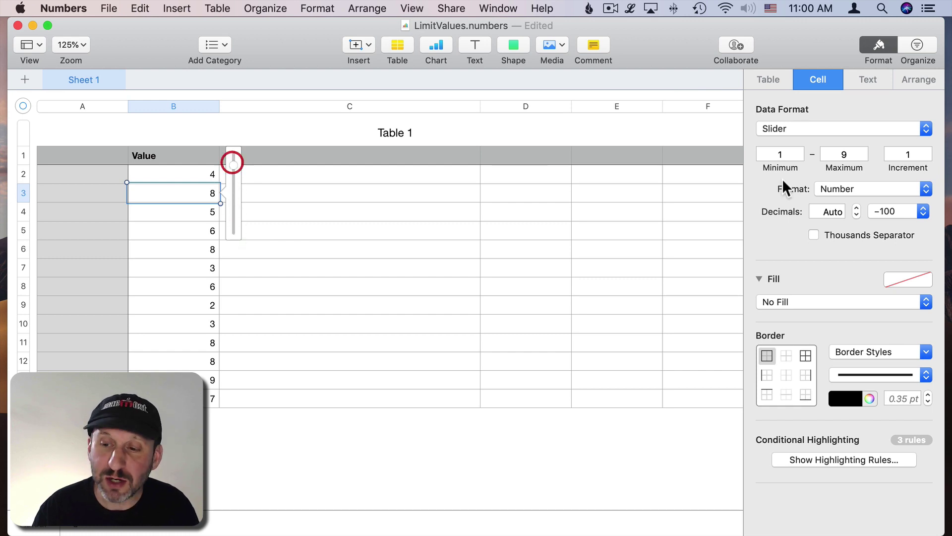
pyautogui.click(814, 130)
pyautogui.click(811, 141)
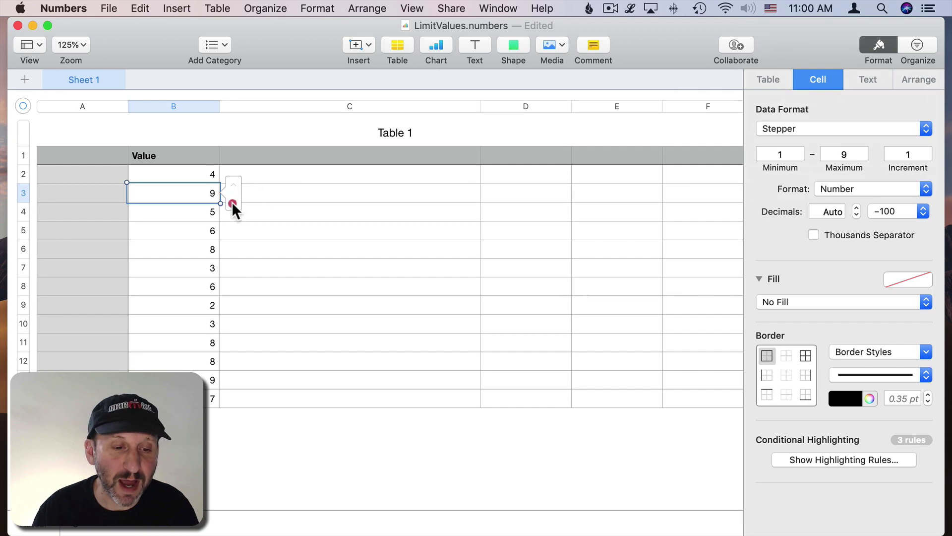
pyautogui.click(232, 185)
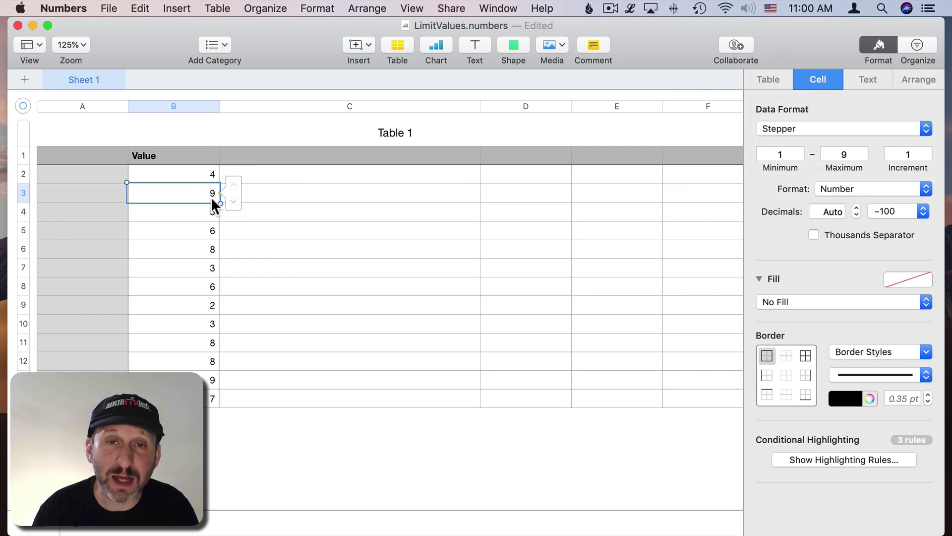
pyautogui.write('88')
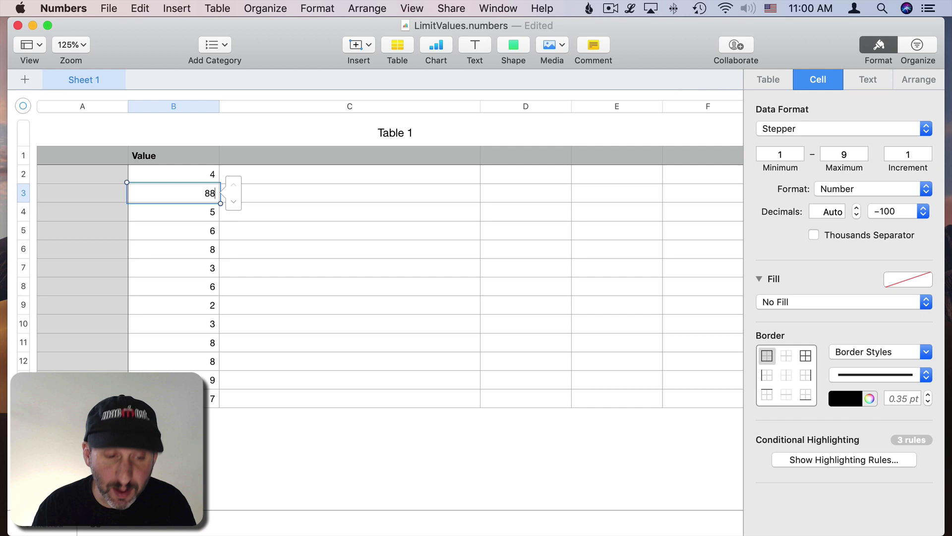
pyautogui.press('Return')
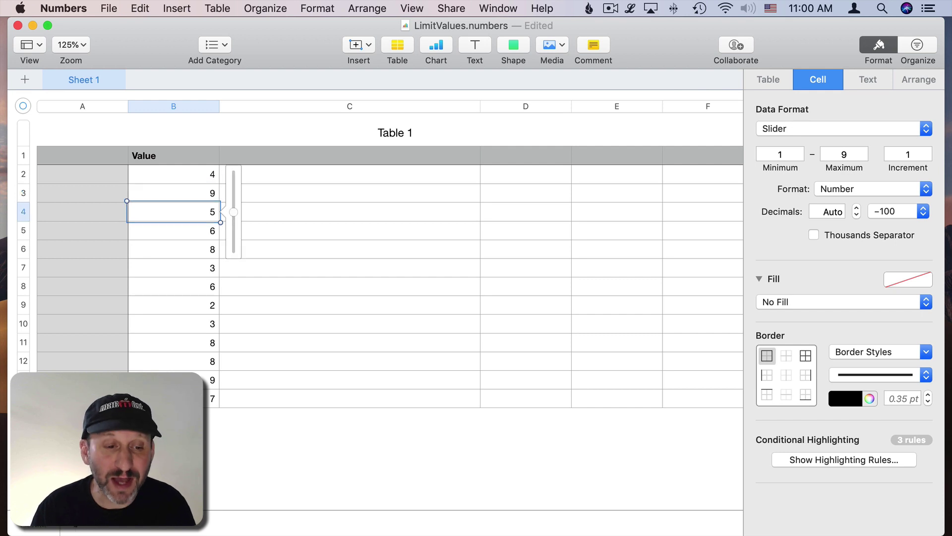
pyautogui.click(189, 174)
# - Make B2 a Pop-Up Menu cell with items 5, 6, 7, 8, 9 and 55 added and the 4 item removed
pyautogui.click(786, 128)
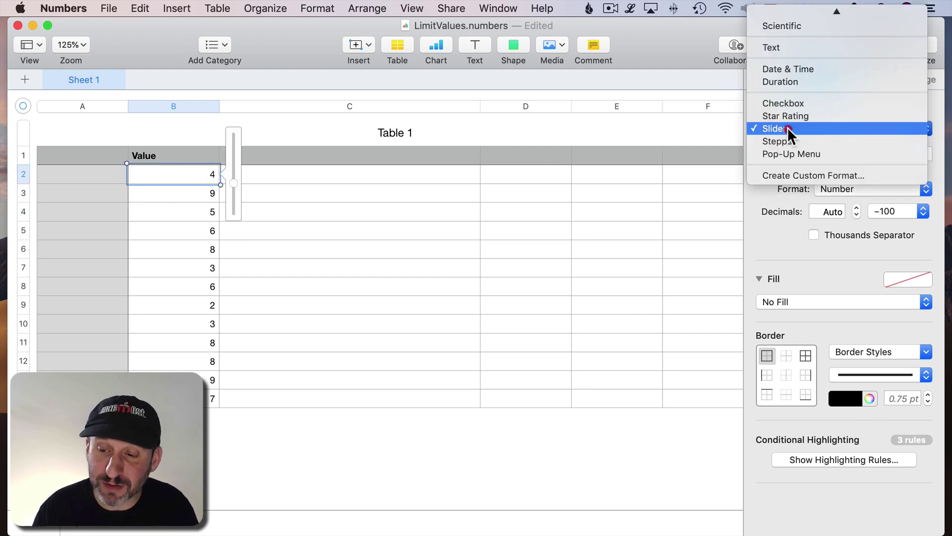
pyautogui.click(791, 152)
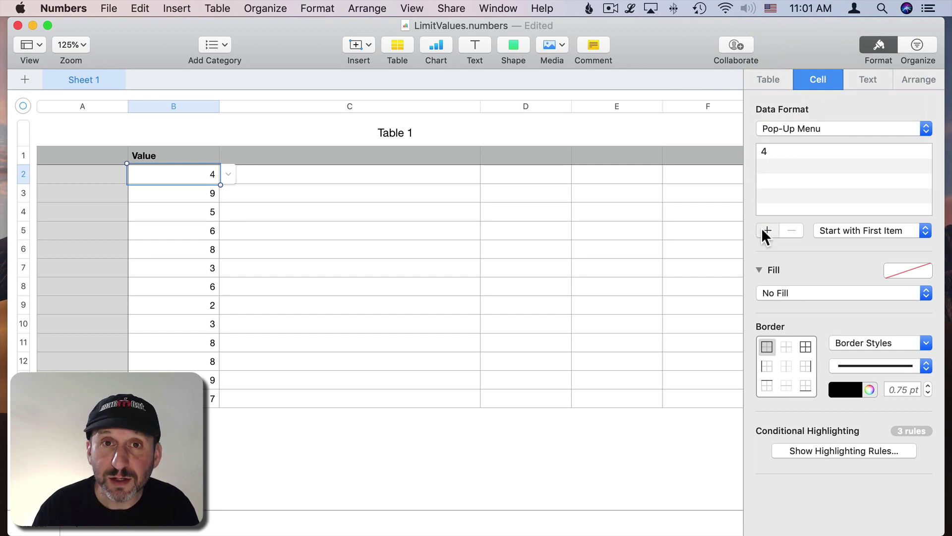
pyautogui.click(767, 231)
pyautogui.write('5 6 7 8 9 ')
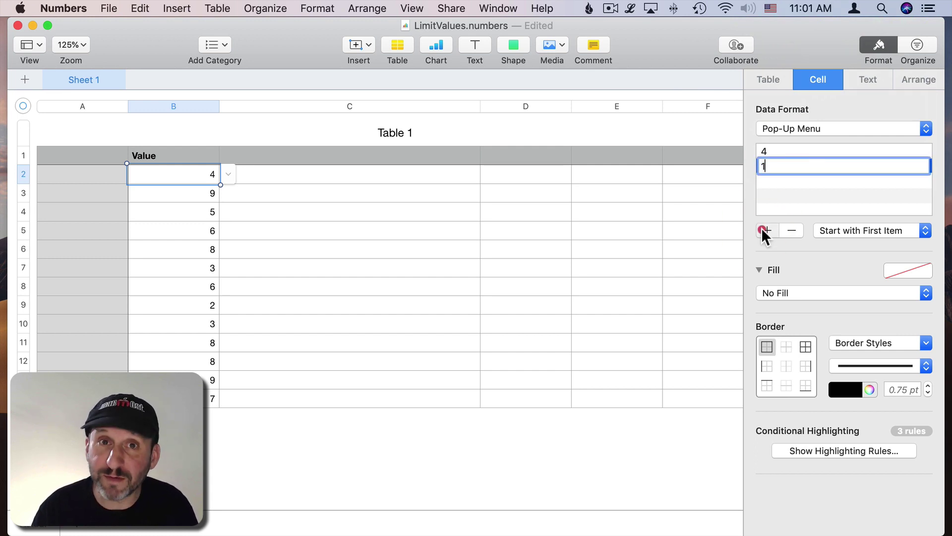
pyautogui.write('55')
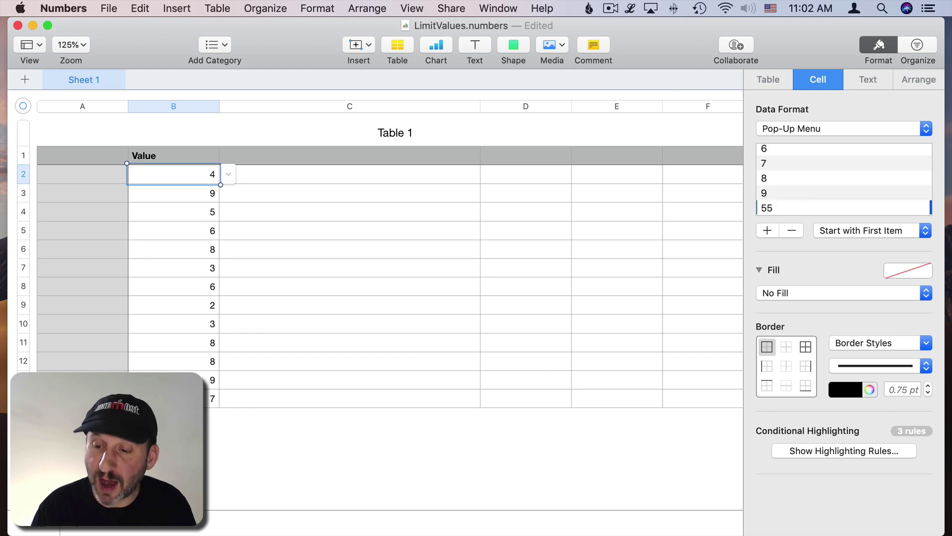
pyautogui.press('Return')
pyautogui.click(791, 230)
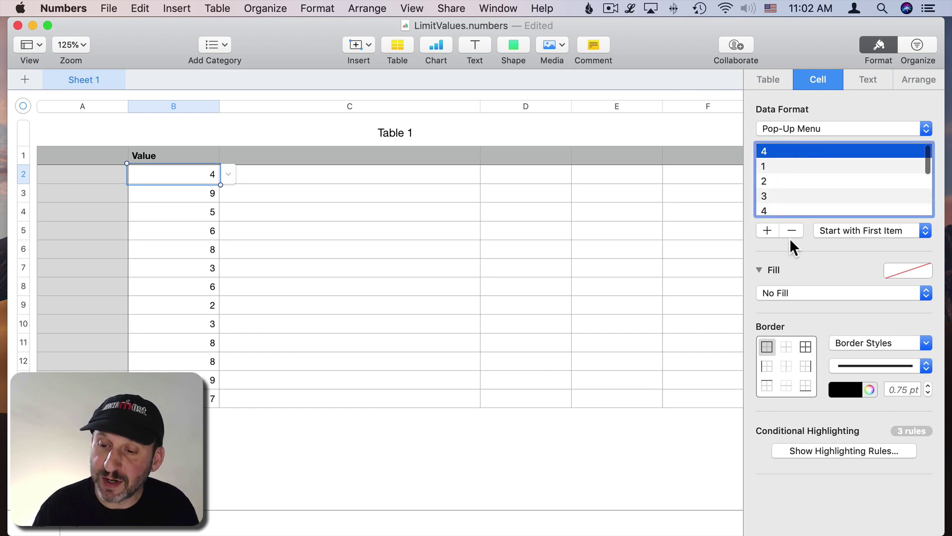
# - Choose 6 from B2's pop-up menu
pyautogui.scroll(-5, 780, 194)
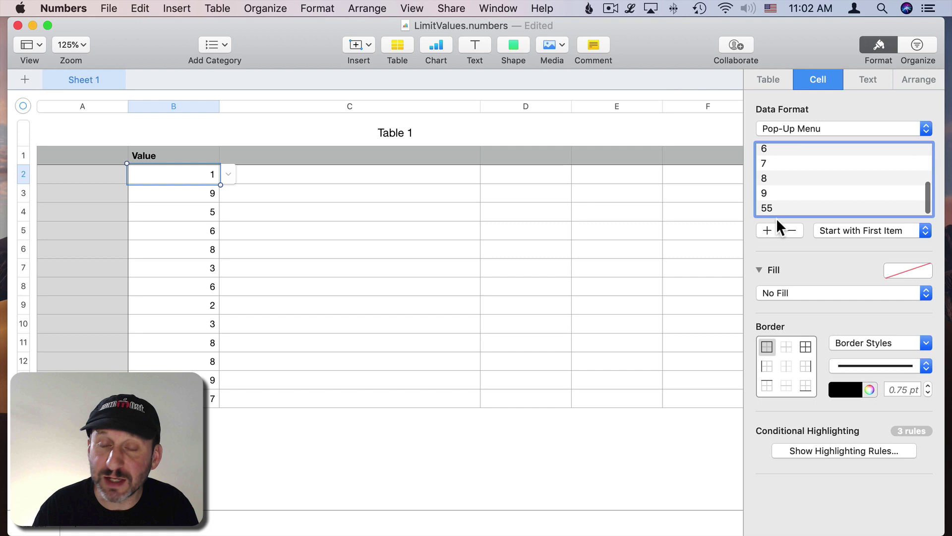
pyautogui.click(228, 174)
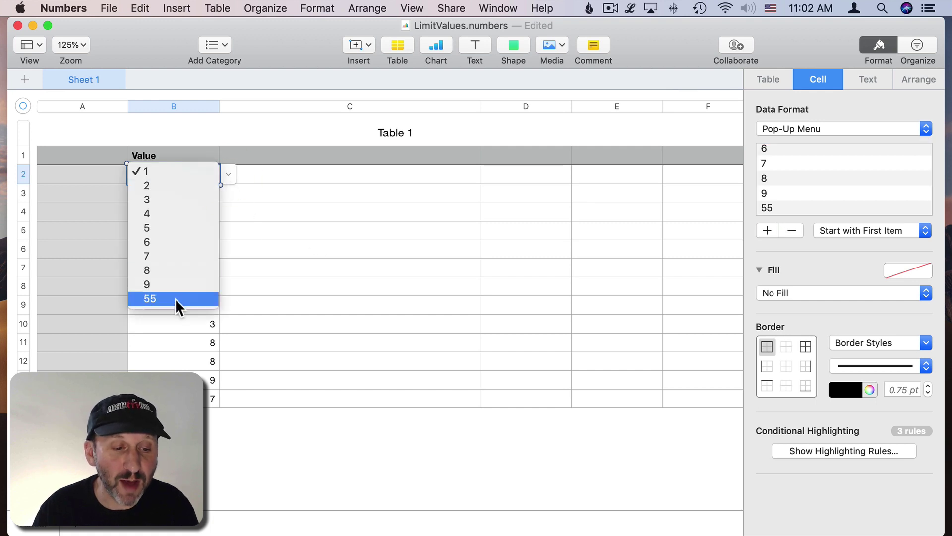
pyautogui.click(165, 243)
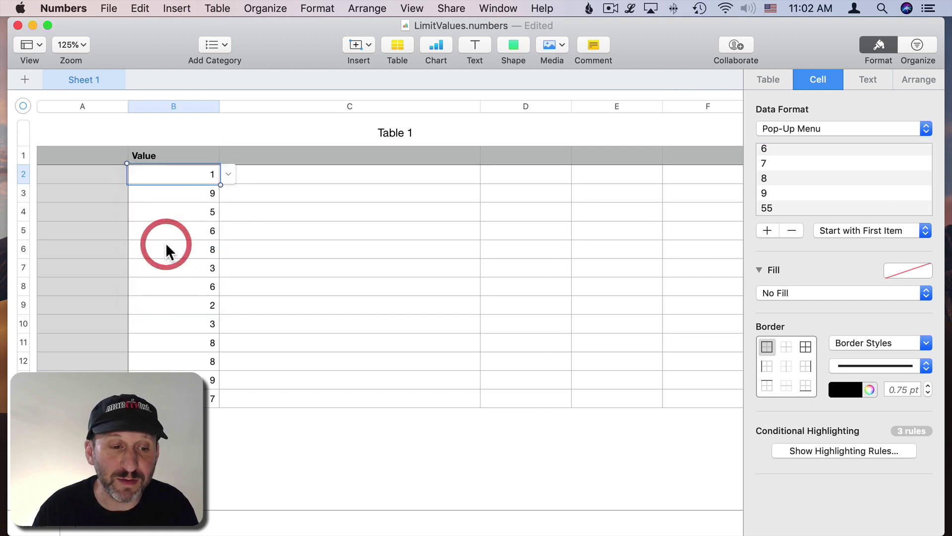